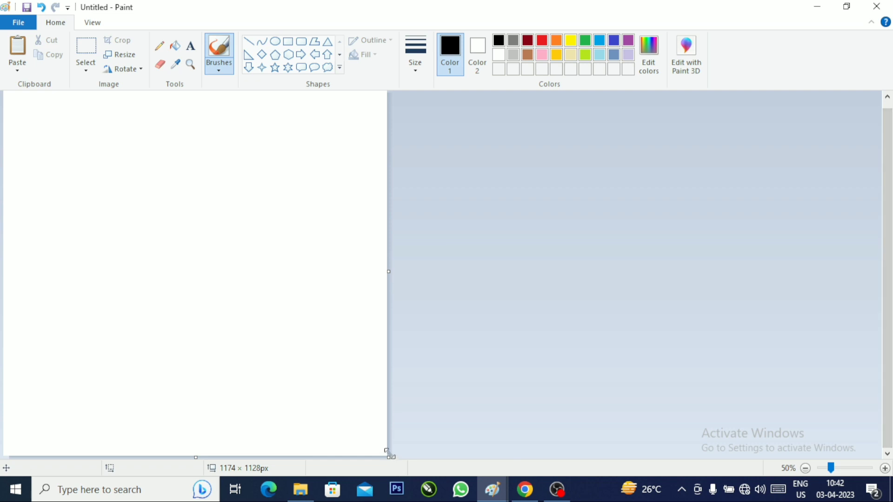
Step: Resize the canvas to about 1178 × 1096 px and draw a black diagonal line from its upper-left to its lower-right corner
mouse_move(389, 458)
left_mouse_down()
mouse_move(392, 422)
mouse_move(390, 454)
left_mouse_up()
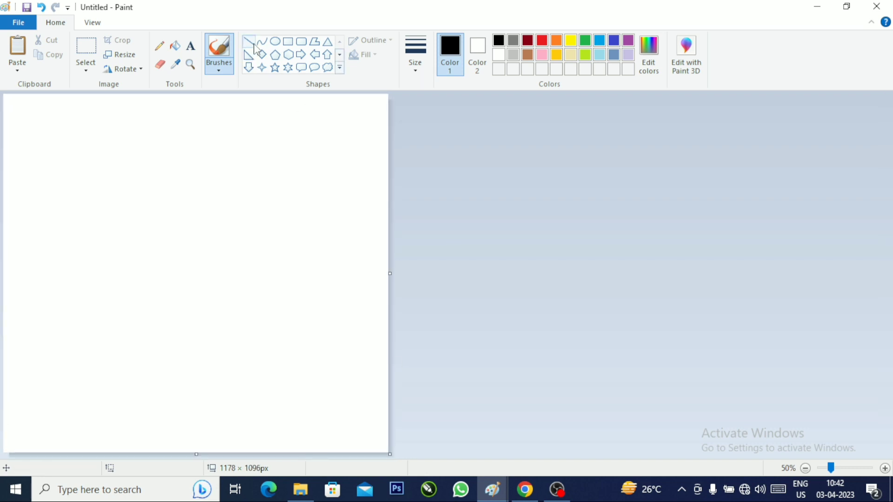
left_click(248, 41)
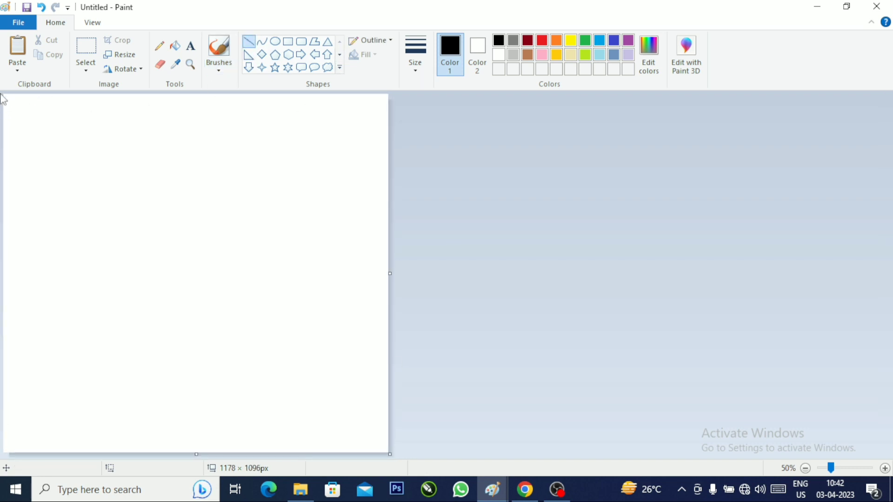
left_click_drag(4, 96, 389, 449)
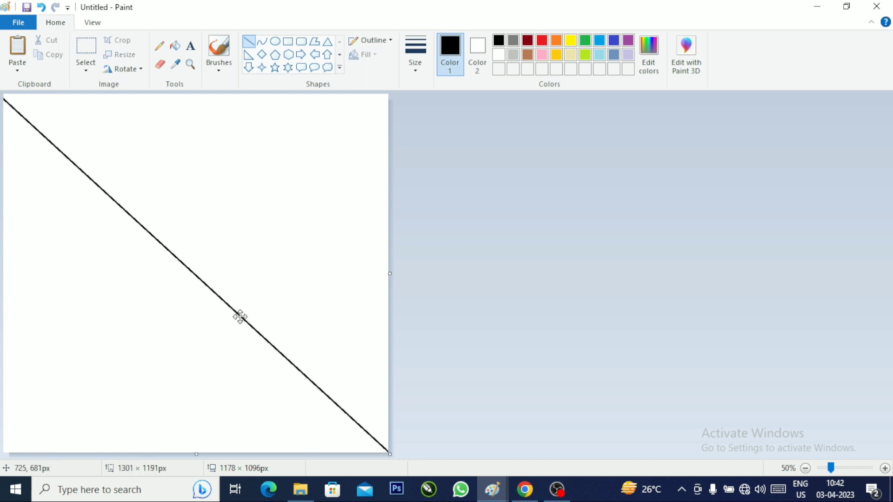
Step: Fill the triangle above the diagonal with red and the one below it with yellow
left_click(175, 45)
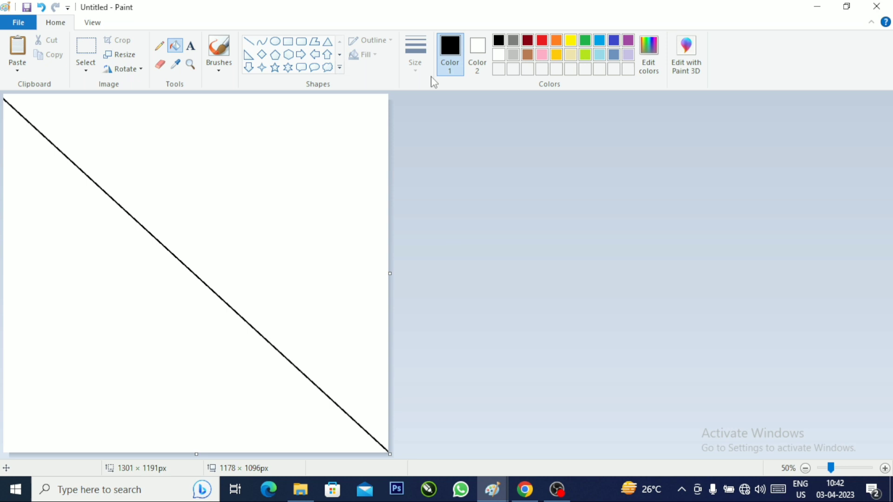
left_click(542, 41)
left_click(357, 175)
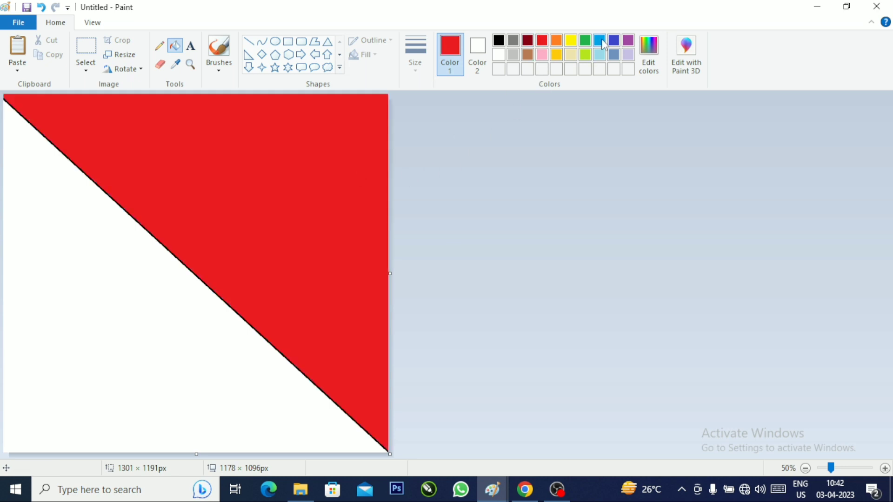
left_click(575, 43)
left_click(96, 330)
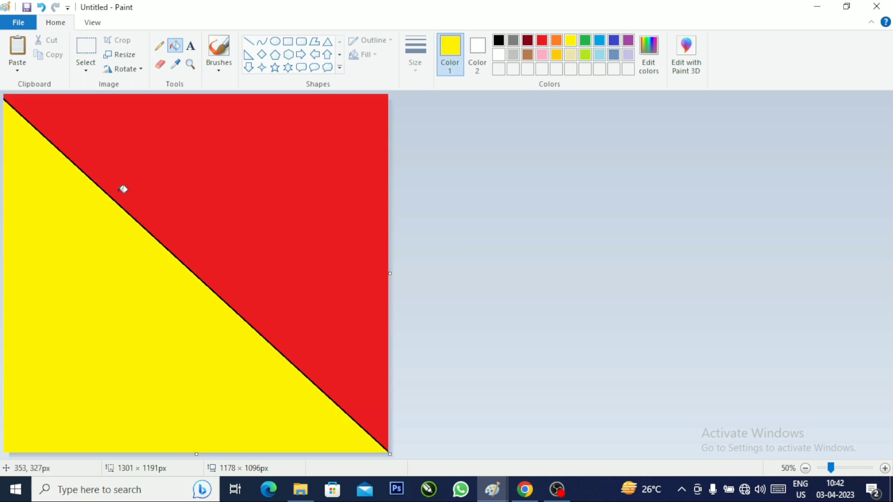
Step: Resize the image to 1 pixel wide without maintaining the aspect ratio
left_click(119, 54)
left_click(153, 102)
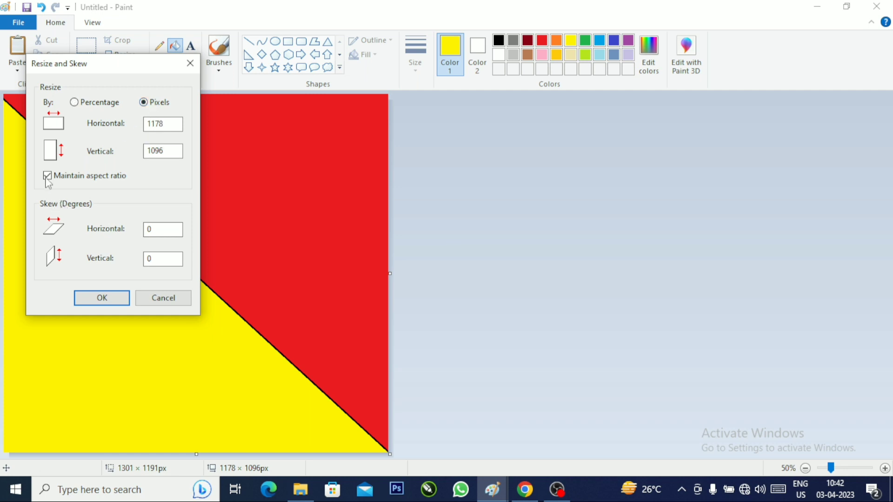
key("alt+m")
key("Return")
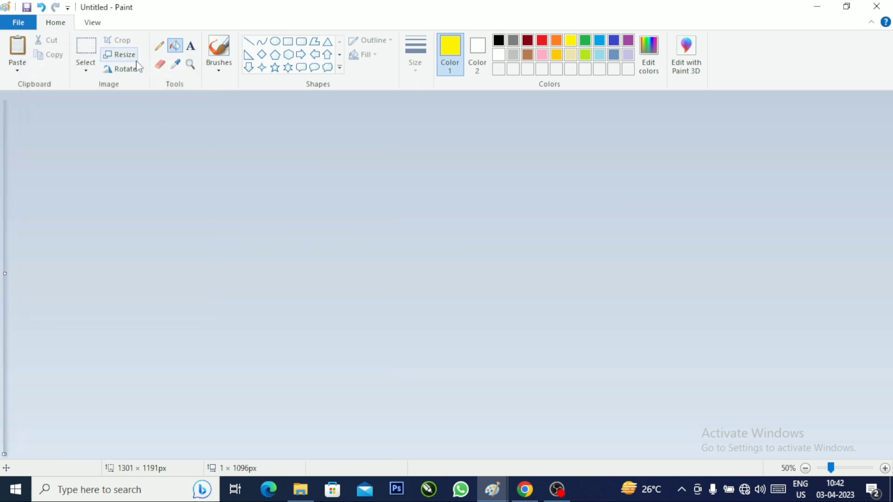
Step: Stretch the one-pixel-wide image horizontally to 2000 pixels to form a red-to-yellow gradient
left_click(122, 54)
left_click(143, 103)
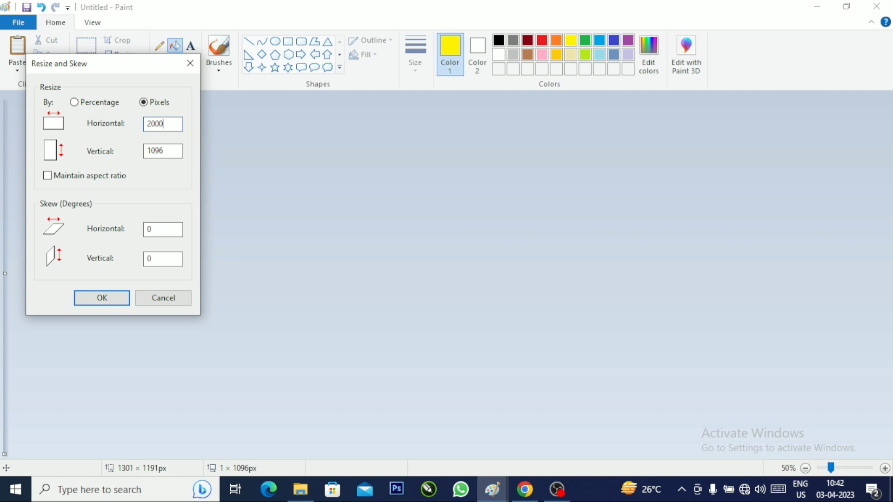
type("2000")
key("Return")
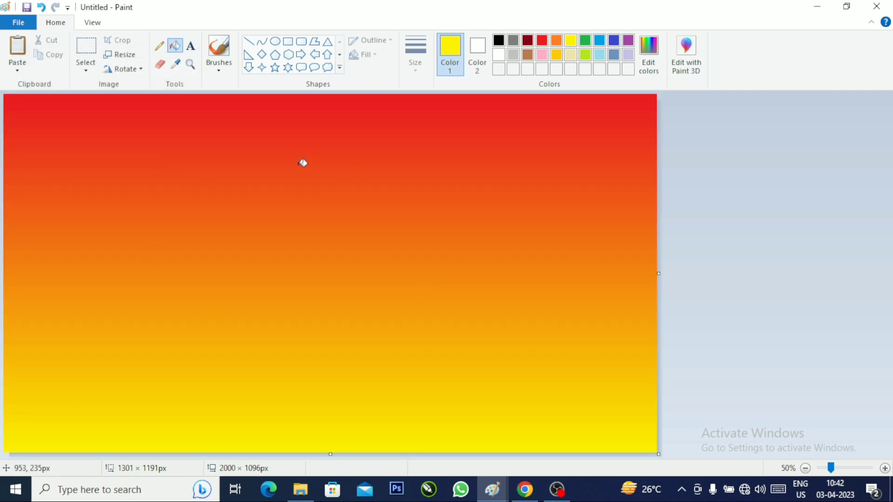
Step: Copy the entire red-to-yellow gradient and start a new image without saving the current one
key("ctrl+a")
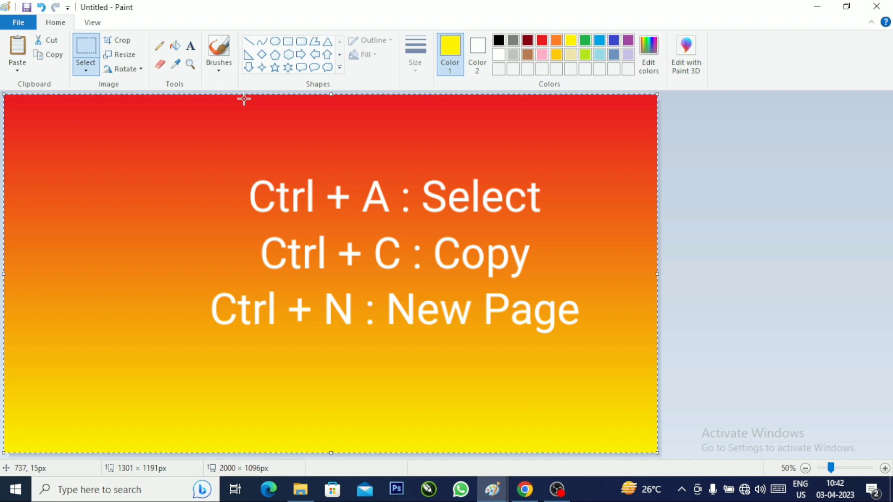
key("ctrl+n")
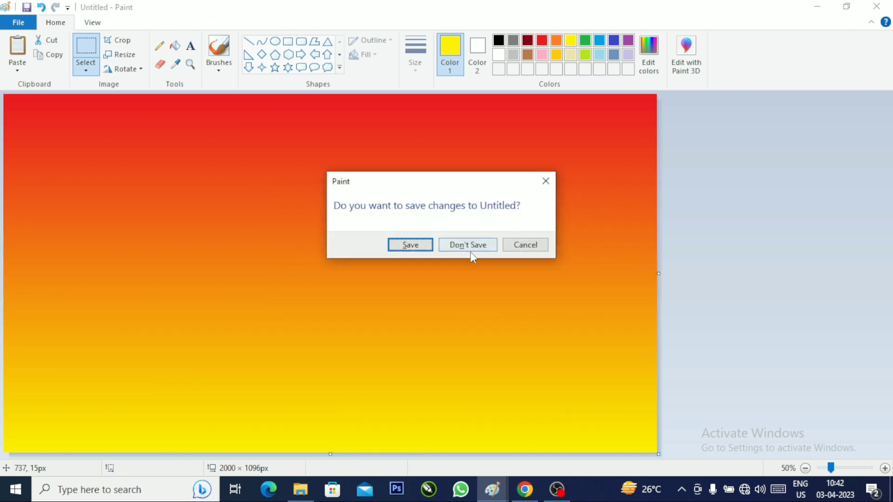
left_click(471, 252)
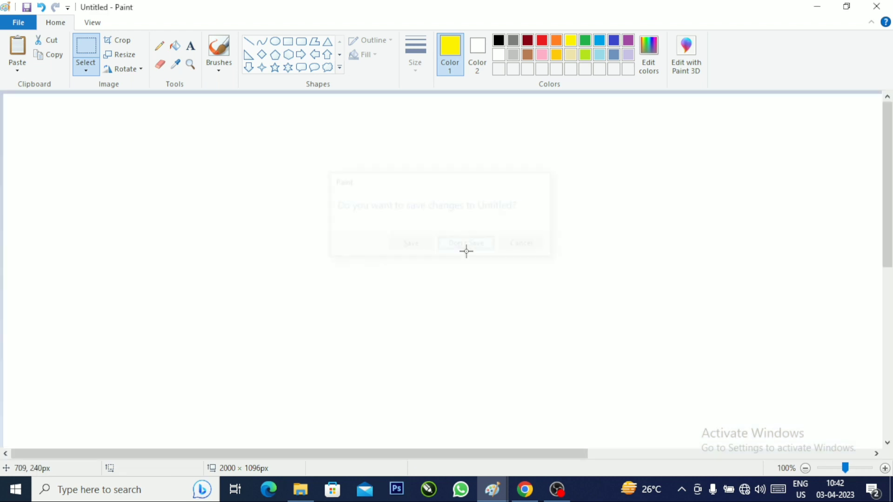
Step: Narrow the new canvas to about 1212 px and draw a black diagonal line from its upper-left to its lower-right corner
left_click(806, 469)
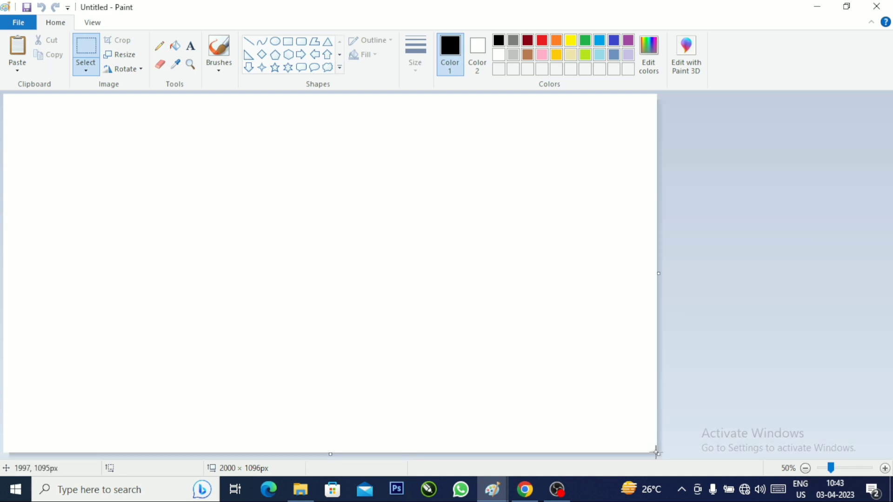
left_click_drag(659, 455, 401, 454)
left_click(249, 42)
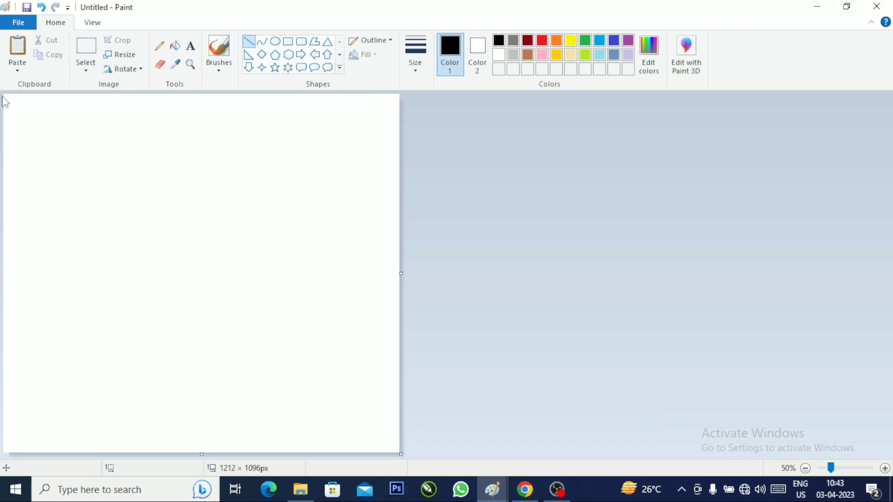
mouse_move(6, 97)
left_mouse_down()
mouse_move(172, 239)
mouse_move(408, 475)
mouse_move(425, 475)
left_mouse_up()
left_click_drag(291, 359, 269, 339)
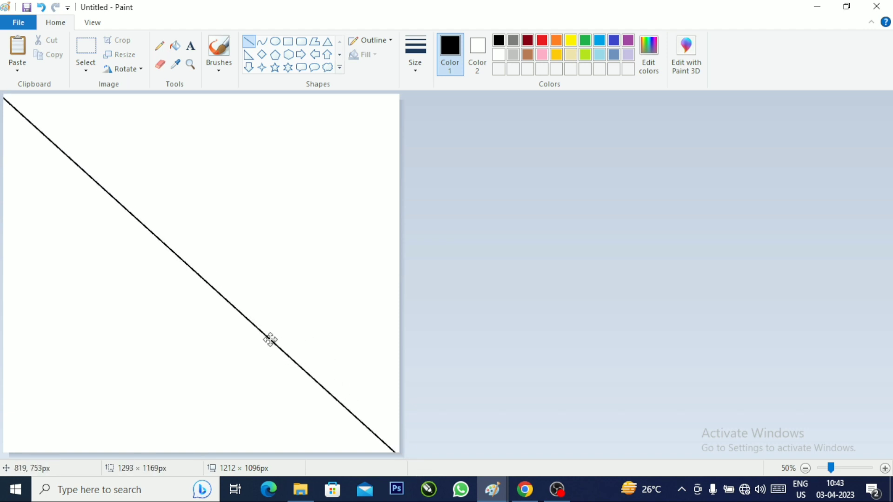
Step: Fill the triangle above the diagonal with purple and the one below it with indigo blue
left_click(176, 46)
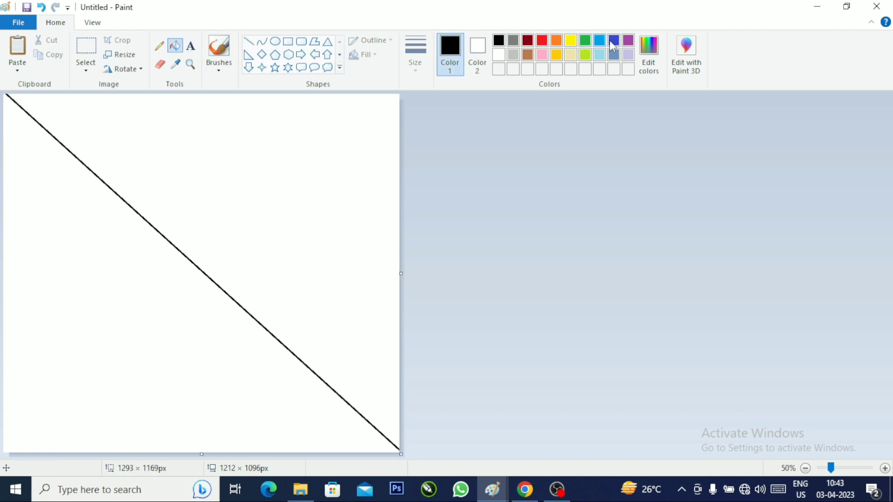
left_click(628, 40)
left_click(387, 152)
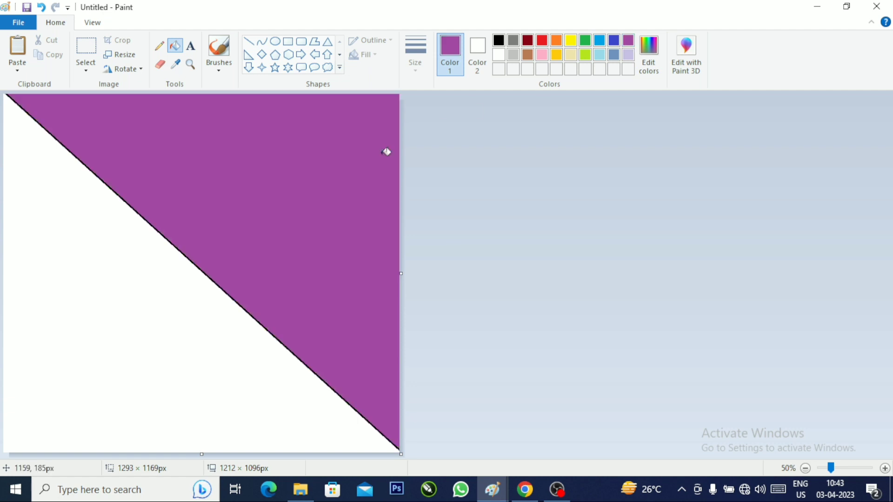
left_click(600, 41)
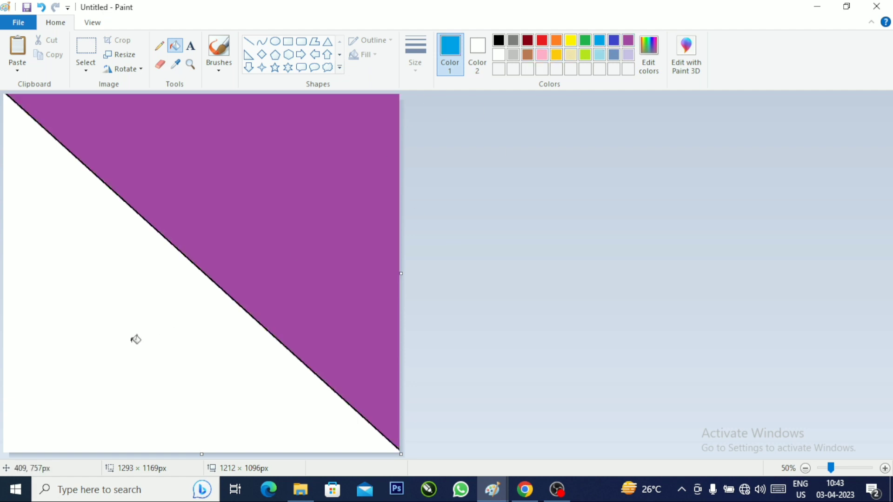
left_click(614, 41)
left_click(165, 372)
Step: Resize the purple and blue image horizontally to 1 pixel, keeping its height
left_click(123, 69)
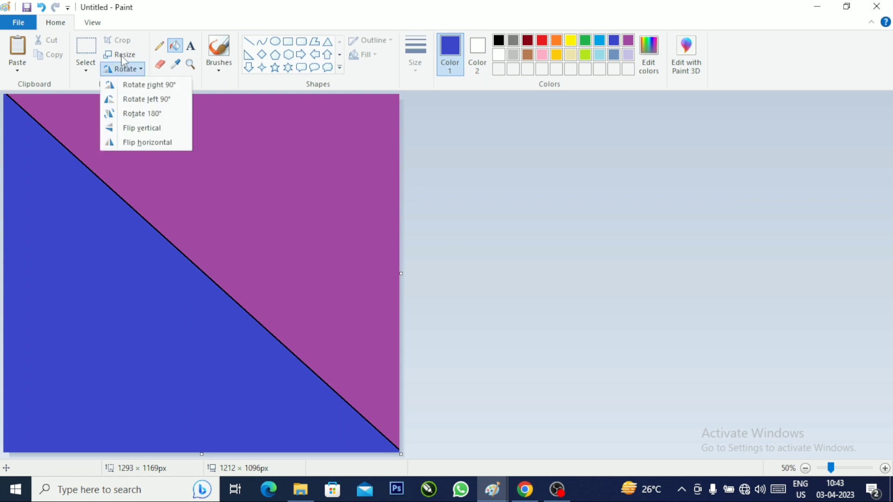
left_click(131, 54)
left_click(143, 102)
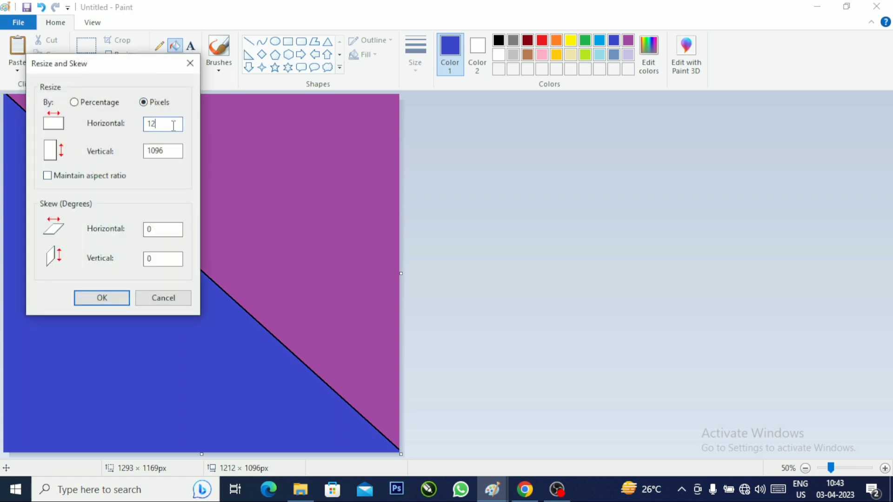
key("Return")
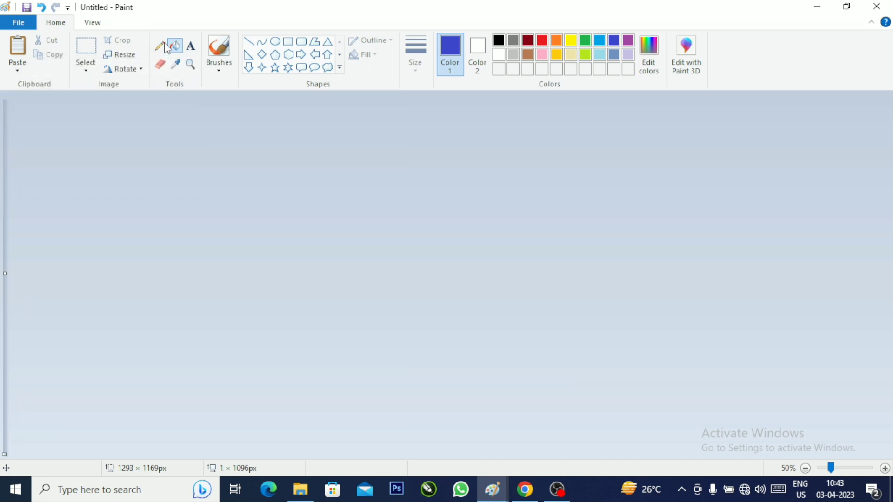
Step: Stretch the one-pixel-wide image horizontally to 5000 pixels to form a purple-to-blue gradient
left_click(130, 57)
left_click(144, 102)
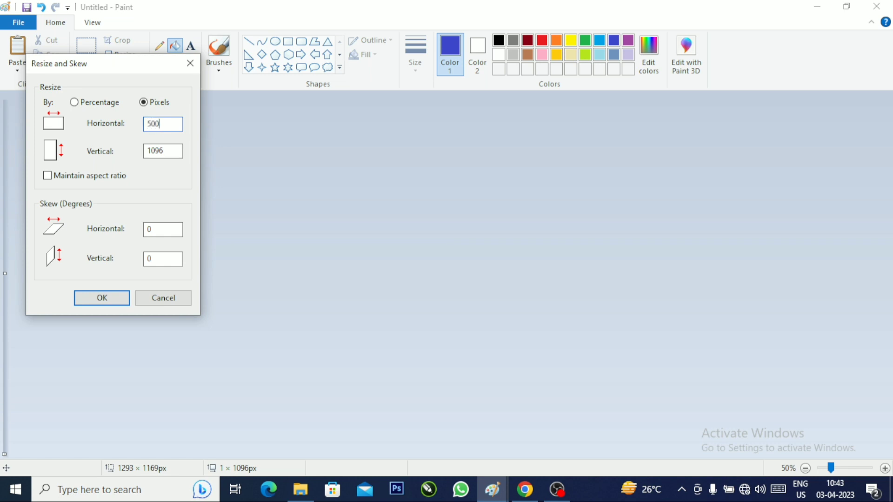
key("Return")
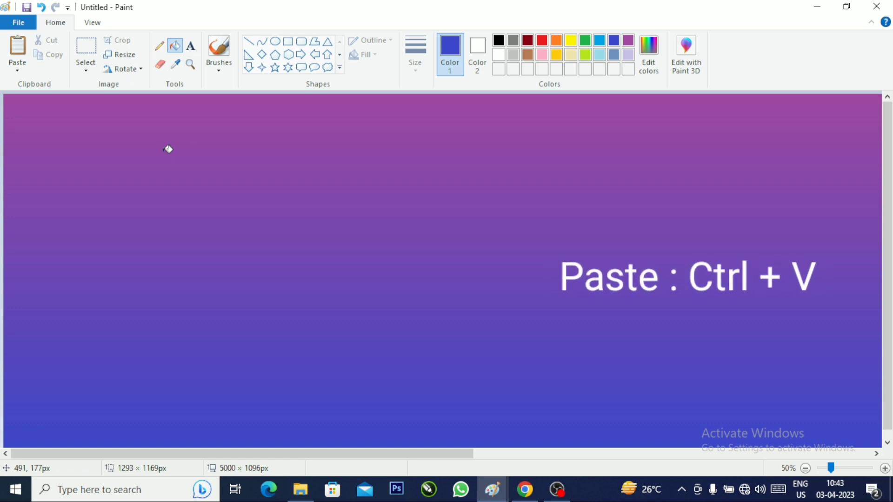
Step: Paste the copied red-to-yellow gradient over the start of the canvas and narrow it to about 1228 px wide
key("ctrl+v")
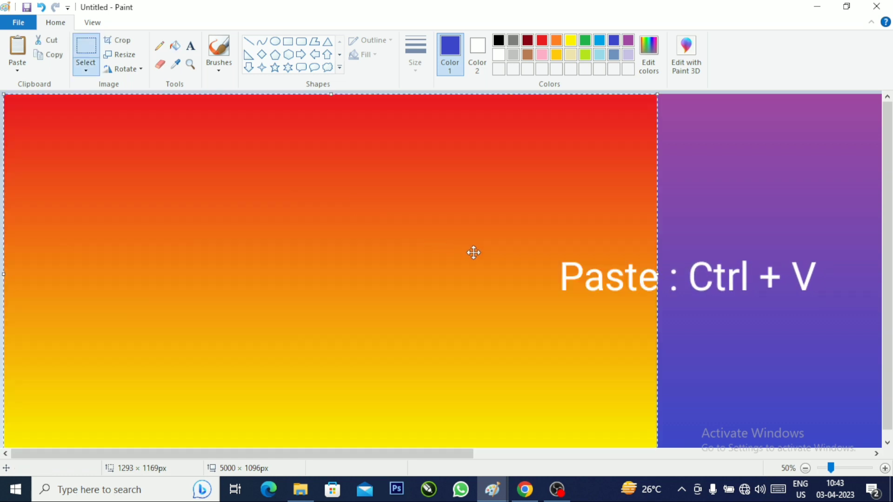
left_click_drag(658, 274, 405, 273)
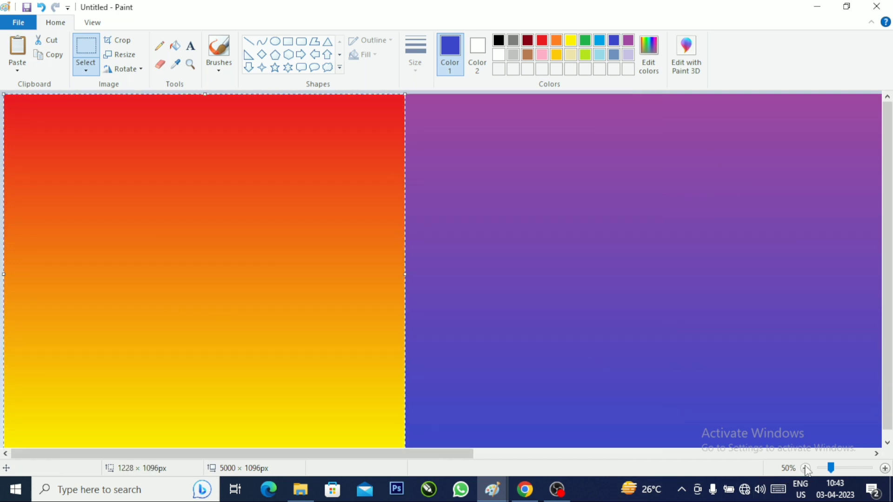
Step: Trim the canvas on the purple side to about 2628 px wide and extend it to about 2720 px
left_click(807, 469)
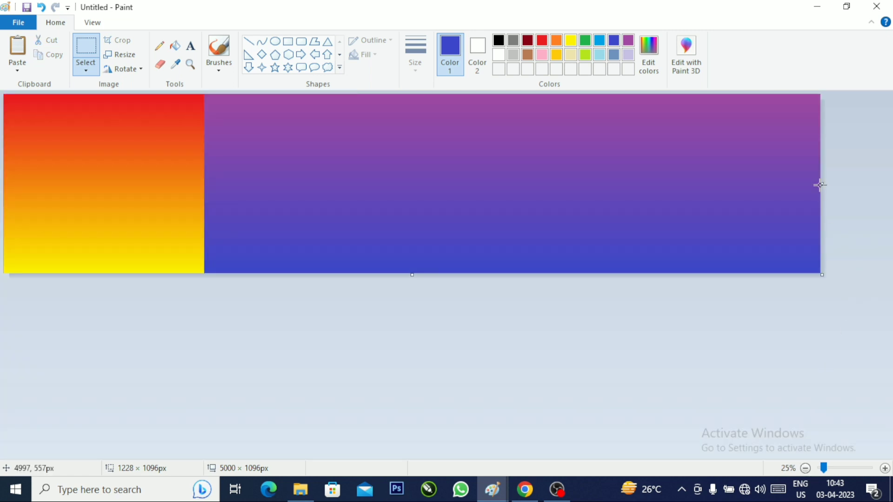
left_click_drag(820, 184, 432, 184)
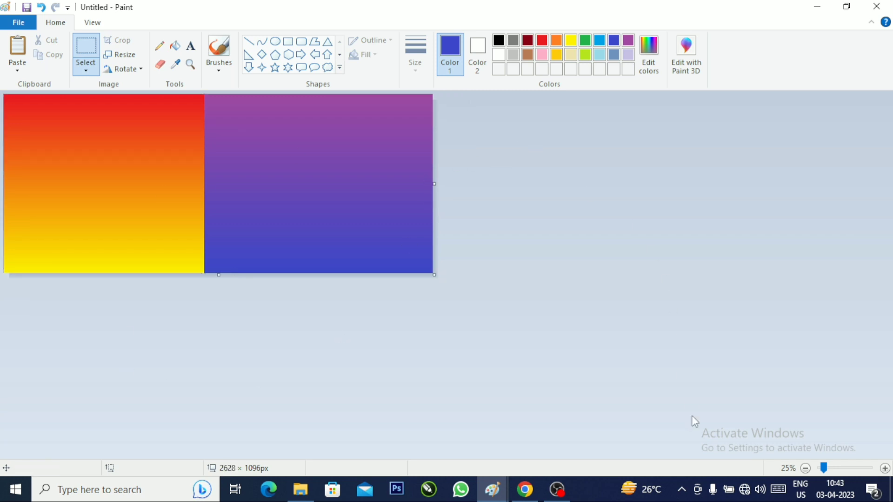
left_click(885, 468)
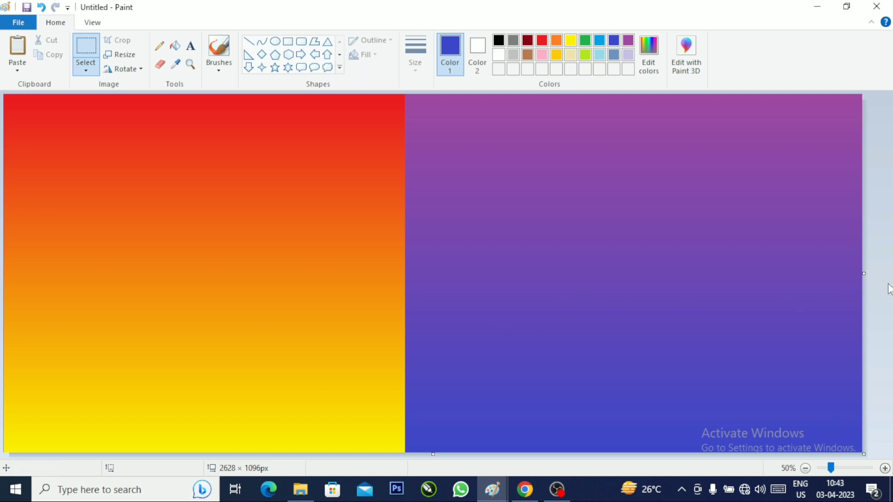
left_click_drag(865, 274, 886, 275)
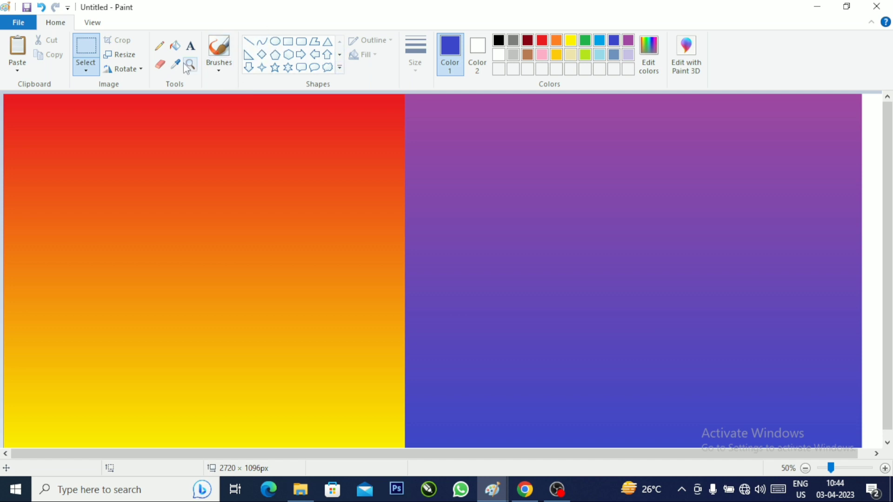
Step: Paint a thick black tree trunk along the gradient border with an enlarged Brush, widening it toward the canvas's lower edge
left_click(221, 72)
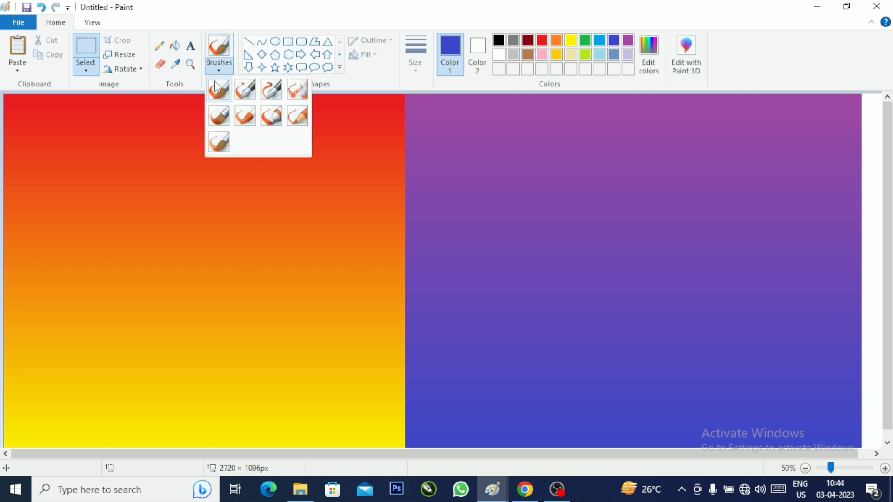
left_click(217, 88)
left_click(498, 42)
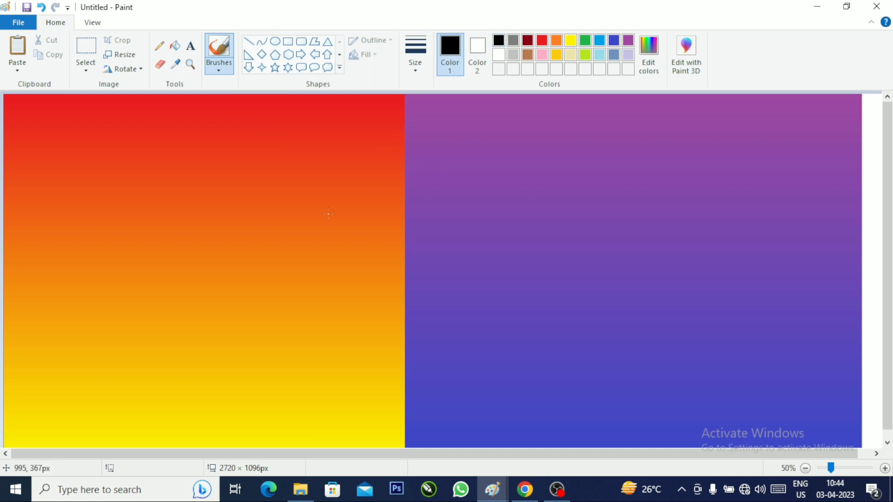
key("ctrl+plus")
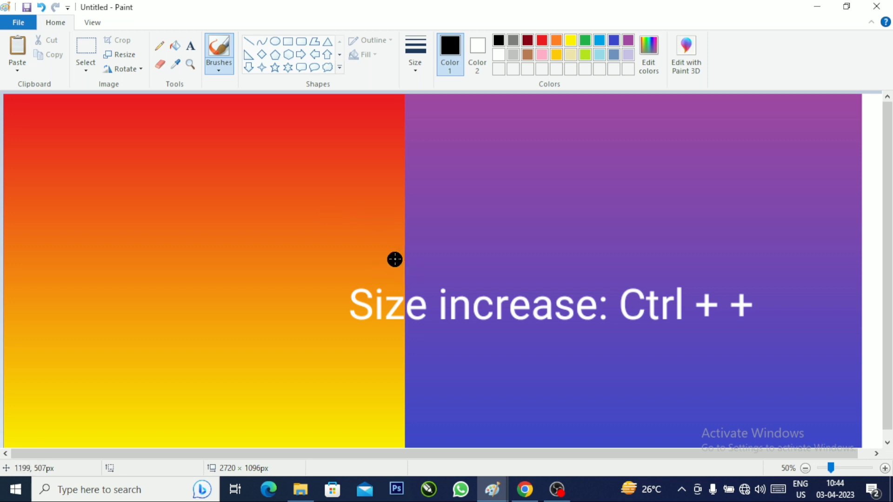
left_click_drag(402, 253, 406, 444)
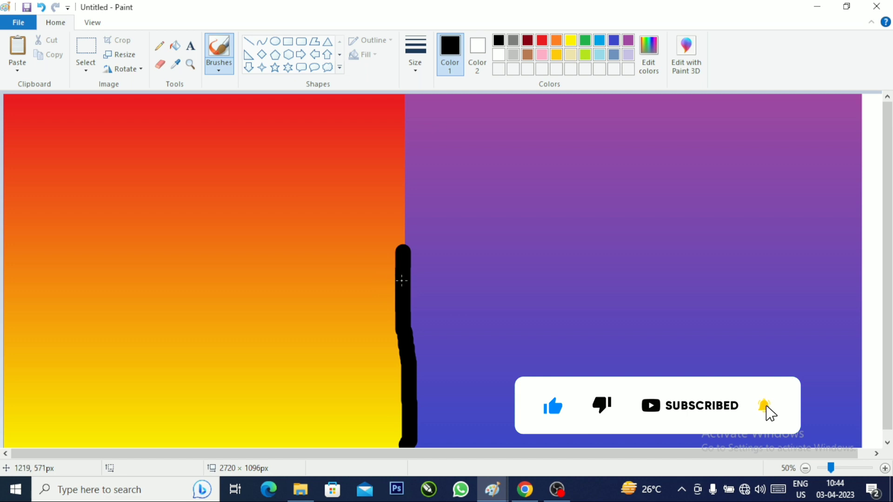
mouse_move(400, 299)
left_mouse_down()
mouse_move(380, 439)
mouse_move(390, 426)
left_mouse_up()
left_click_drag(400, 383, 386, 454)
left_click_drag(404, 405, 399, 443)
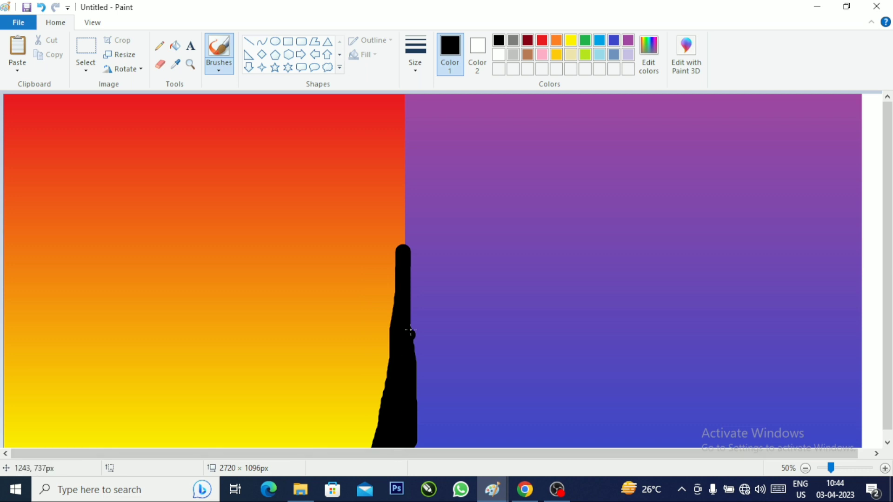
mouse_move(406, 308)
left_mouse_down()
mouse_move(433, 445)
mouse_move(416, 396)
mouse_move(421, 443)
left_mouse_up()
mouse_move(405, 356)
left_mouse_down()
mouse_move(411, 276)
mouse_move(442, 445)
left_mouse_up()
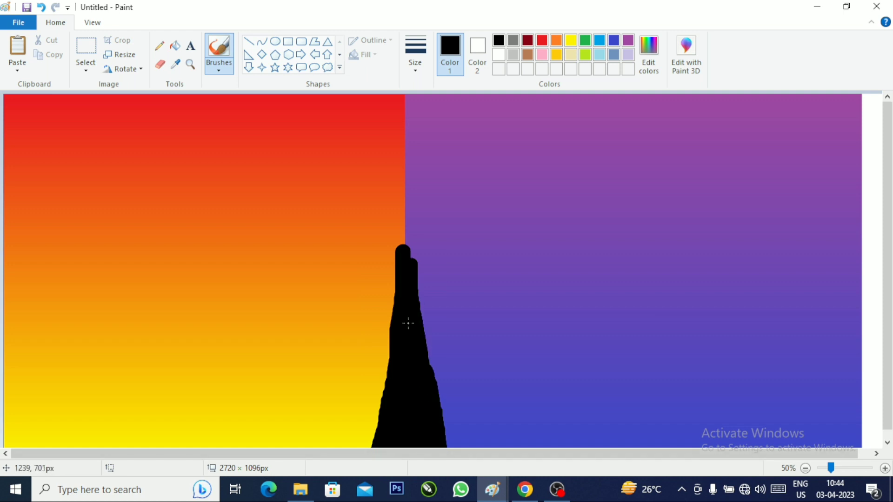
Step: Paint the tree's long main branches fanning out from the trunk across both the orange and purple backgrounds
left_click_drag(394, 297, 323, 127)
mouse_move(404, 254)
left_mouse_down()
mouse_move(395, 135)
mouse_move(406, 219)
mouse_move(461, 122)
left_mouse_up()
left_click(423, 269)
mouse_move(422, 272)
left_mouse_down()
mouse_move(466, 235)
mouse_move(579, 170)
left_mouse_up()
mouse_move(423, 320)
left_mouse_down()
mouse_move(599, 231)
mouse_move(354, 289)
mouse_move(250, 197)
left_mouse_up()
left_click_drag(397, 353, 231, 276)
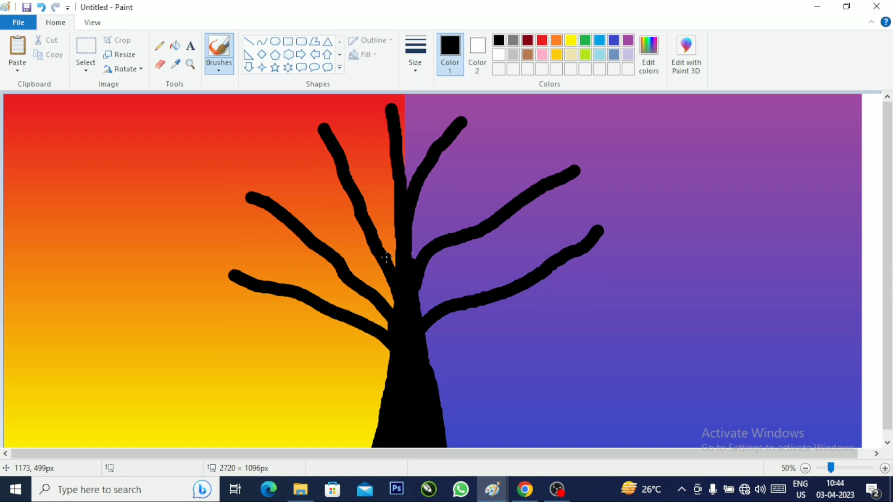
Step: Add short black twigs to the two lowest branches on the orange side of the tree
left_click_drag(286, 210, 267, 139)
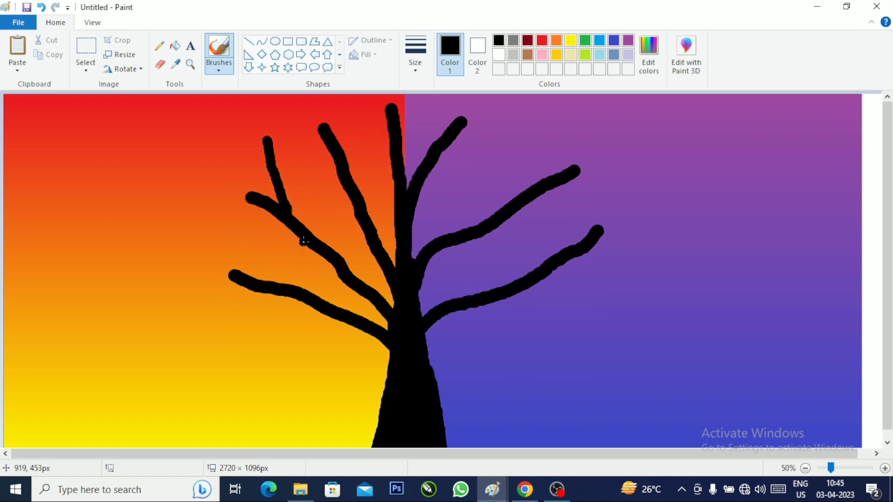
left_click_drag(304, 242, 247, 220)
left_click_drag(339, 251, 317, 198)
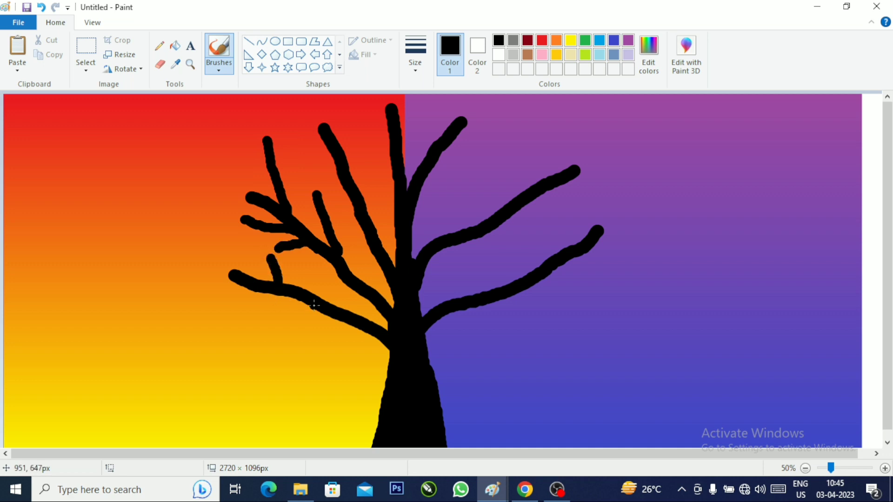
left_click_drag(298, 299, 265, 313)
left_click_drag(370, 320, 331, 283)
left_click_drag(333, 319, 287, 333)
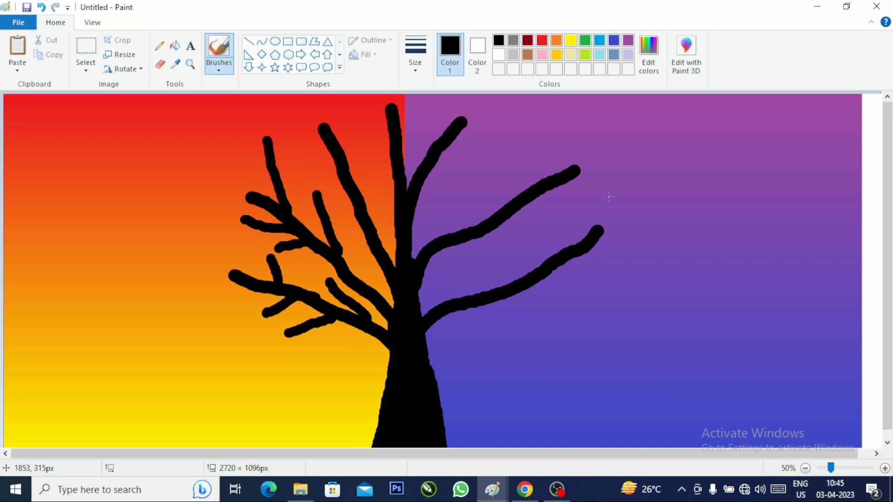
Step: Add black twigs to the upper branch on the purple side and to the branches at the treetop
mouse_move(476, 225)
left_mouse_down()
mouse_move(488, 182)
mouse_move(535, 171)
mouse_move(546, 152)
left_mouse_up()
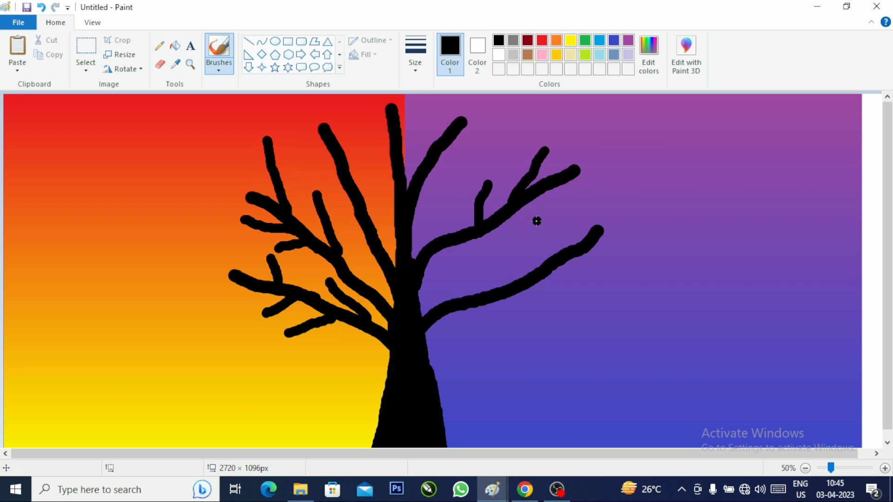
left_click_drag(550, 186, 600, 185)
mouse_move(431, 254)
left_mouse_down()
mouse_move(488, 253)
mouse_move(462, 190)
mouse_move(465, 168)
mouse_move(481, 137)
mouse_move(509, 132)
left_mouse_up()
left_click_drag(421, 163, 425, 113)
mouse_move(395, 189)
left_mouse_down()
mouse_move(370, 144)
mouse_move(421, 127)
left_mouse_up()
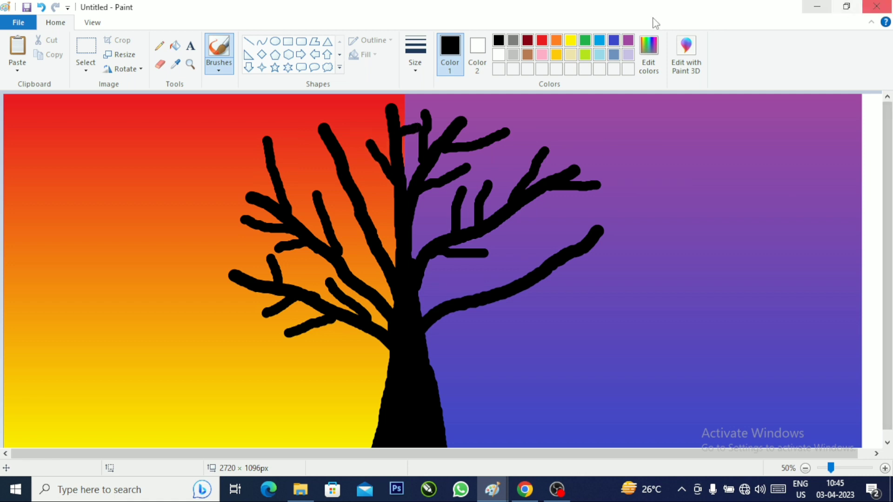
Step: Add black twigs to the uppermost red-side branch and to the lowest branch on the purple side
left_click_drag(376, 219, 378, 191)
left_click_drag(352, 205, 321, 174)
mouse_move(349, 170)
left_mouse_down()
mouse_move(349, 125)
mouse_move(289, 114)
left_mouse_up()
mouse_move(431, 320)
left_mouse_down()
mouse_move(491, 320)
mouse_move(502, 267)
mouse_move(565, 286)
mouse_move(581, 281)
mouse_move(558, 221)
left_mouse_up()
mouse_move(581, 252)
left_mouse_down()
mouse_move(632, 233)
mouse_move(607, 225)
mouse_move(635, 198)
left_mouse_up()
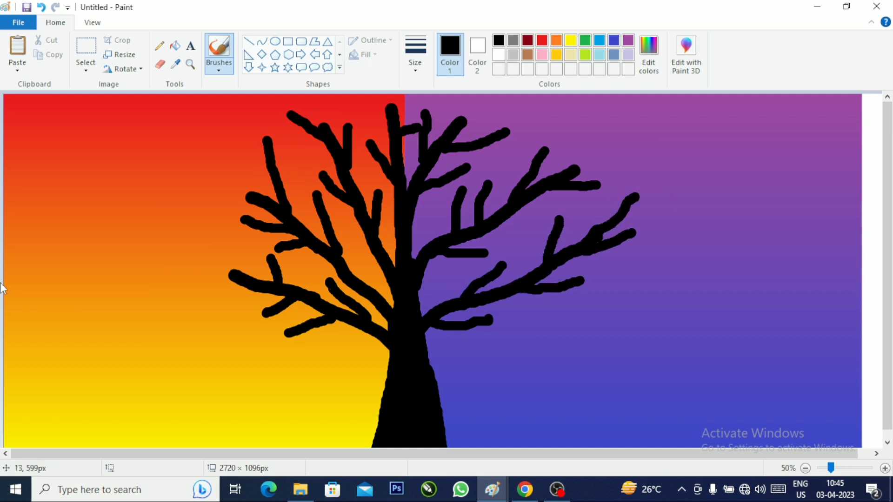
Step: Draw a circular sun about 379 × 363 px on the orange background with solid fill, yellow for both outline and fill
left_click(275, 42)
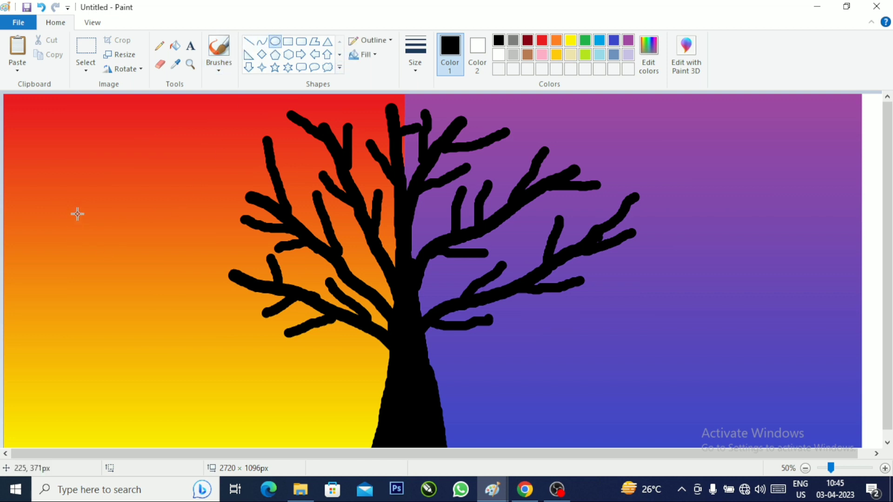
left_click_drag(80, 204, 204, 322)
left_click(365, 54)
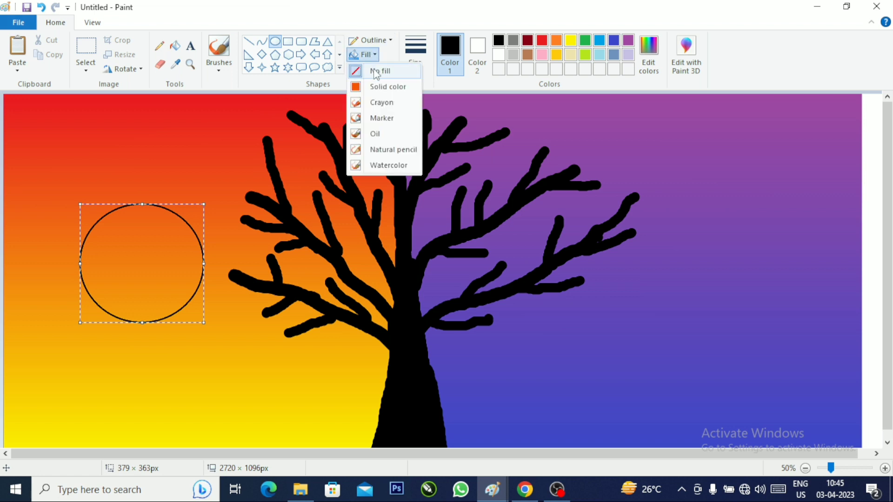
left_click(375, 88)
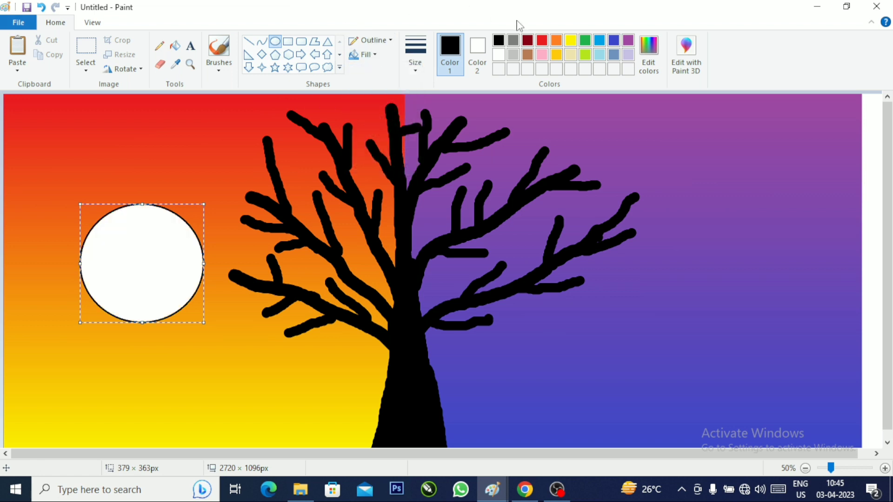
left_click(572, 40)
left_click(478, 52)
left_click(571, 40)
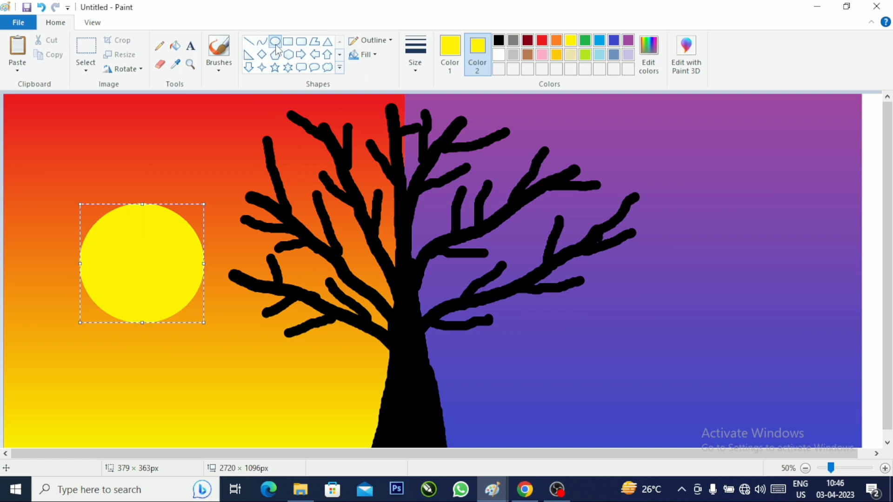
Step: Draw a circular moon about 371 × 379 px on the purple background, colour it white and shift it slightly toward the tree
left_click_drag(660, 220, 782, 345)
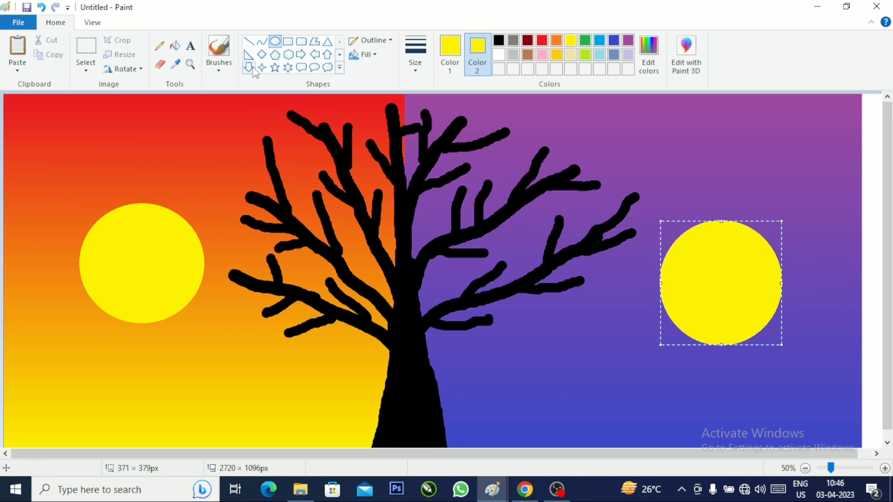
left_click(498, 55)
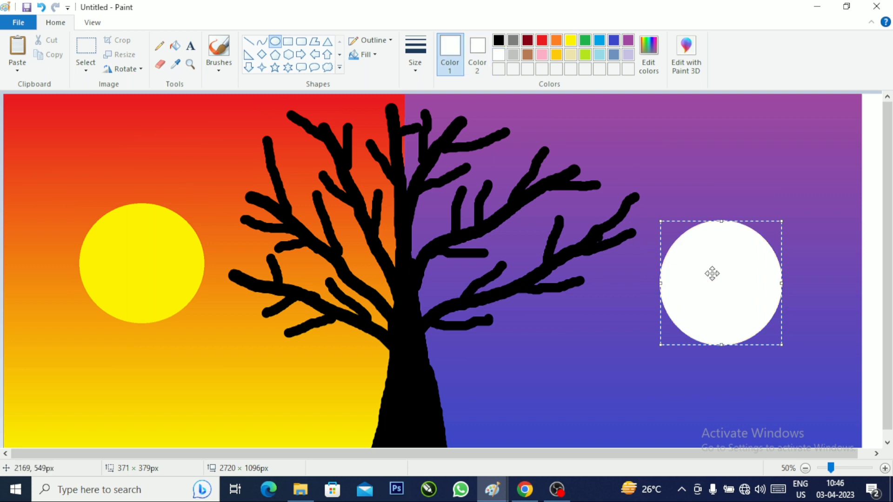
mouse_move(719, 267)
left_mouse_down()
mouse_move(707, 265)
mouse_move(715, 260)
left_mouse_up()
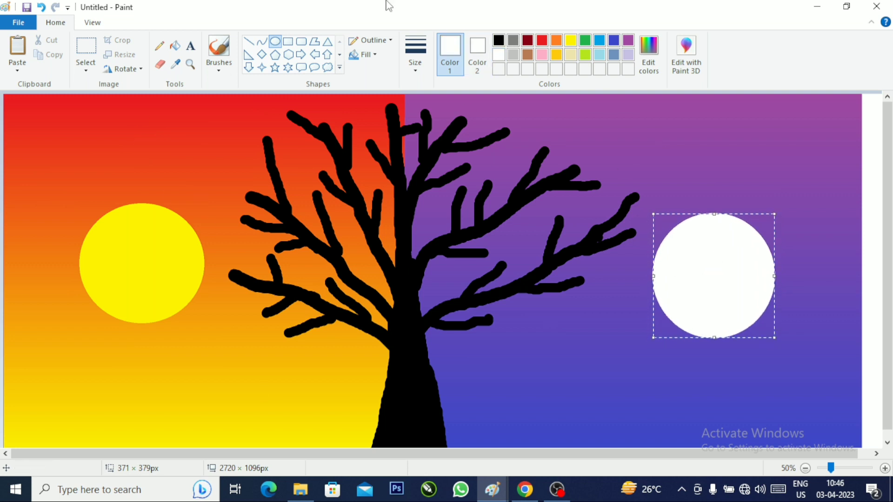
Step: Scatter white four-point stars of varying sizes across the purple-blue sky around the moon and the tree's branches
left_click(262, 67)
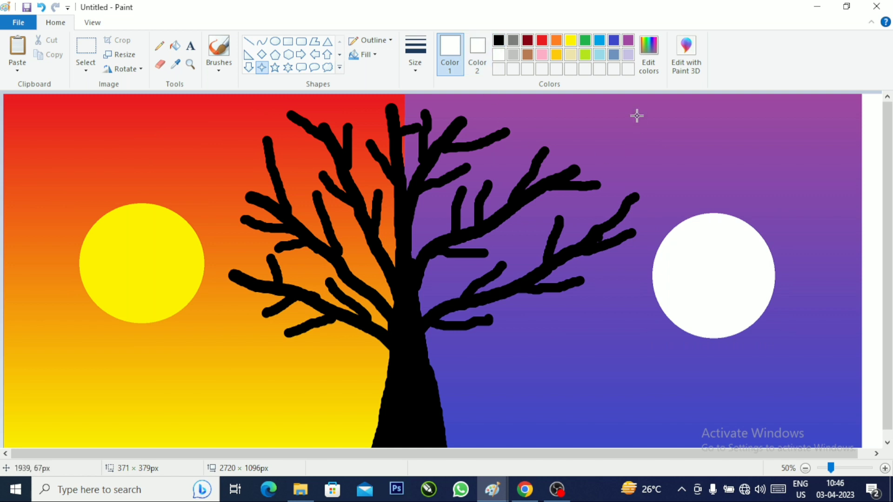
mouse_move(636, 116)
left_mouse_down()
mouse_move(654, 134)
mouse_move(708, 145)
left_mouse_up()
left_click_drag(674, 173, 684, 187)
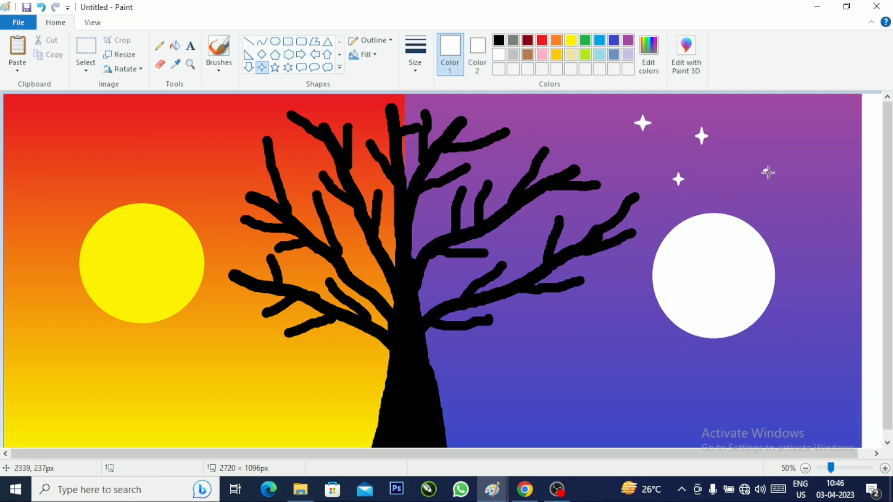
left_click_drag(765, 171, 774, 180)
left_click_drag(810, 241, 821, 254)
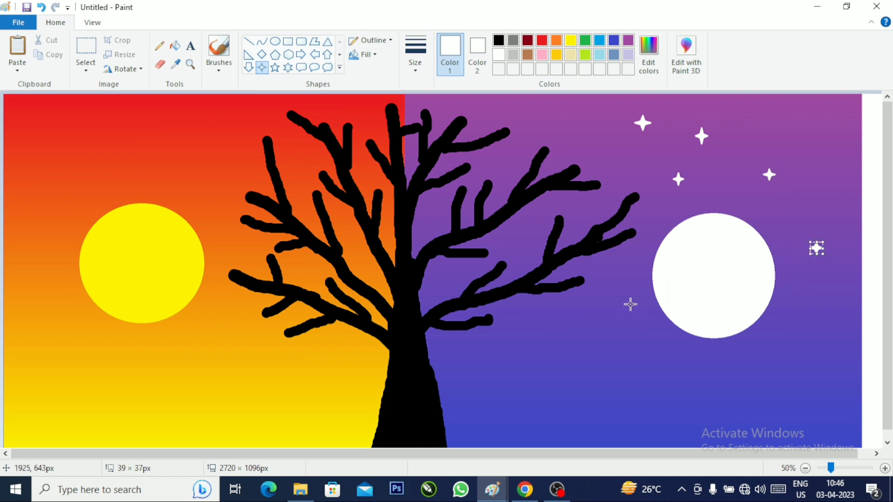
left_click_drag(614, 282, 623, 295)
left_click_drag(557, 318, 571, 332)
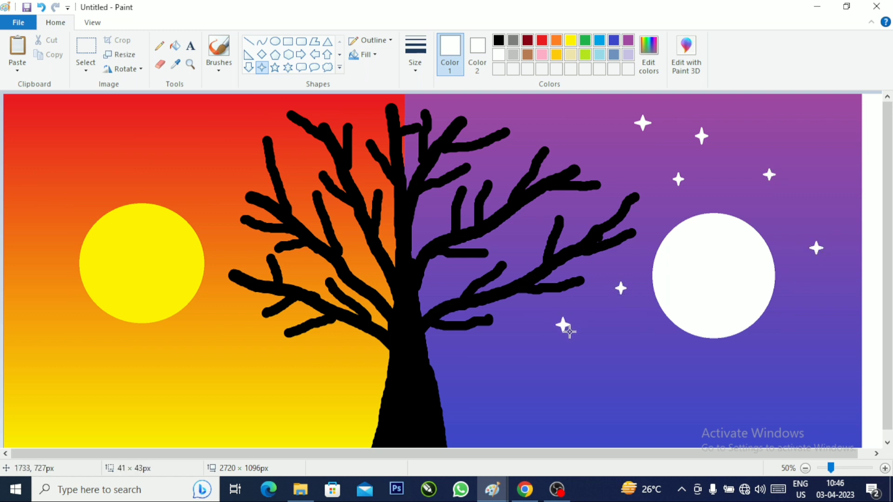
left_click_drag(634, 326, 654, 344)
left_click_drag(801, 295, 816, 311)
left_click_drag(800, 110, 819, 132)
left_click_drag(573, 105, 581, 121)
left_click_drag(622, 164, 645, 178)
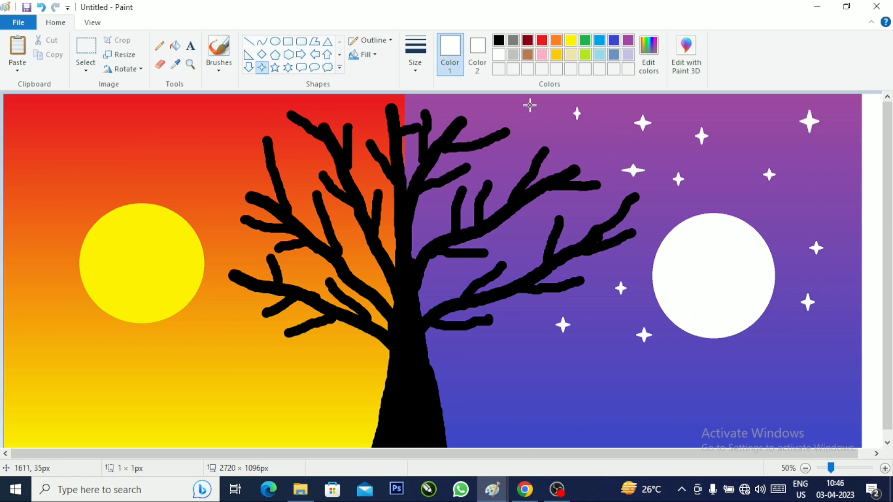
left_click_drag(529, 105, 535, 120)
left_click_drag(719, 181, 729, 192)
left_click_drag(759, 108, 768, 127)
left_click_drag(820, 183, 839, 203)
left_click_drag(522, 316, 536, 331)
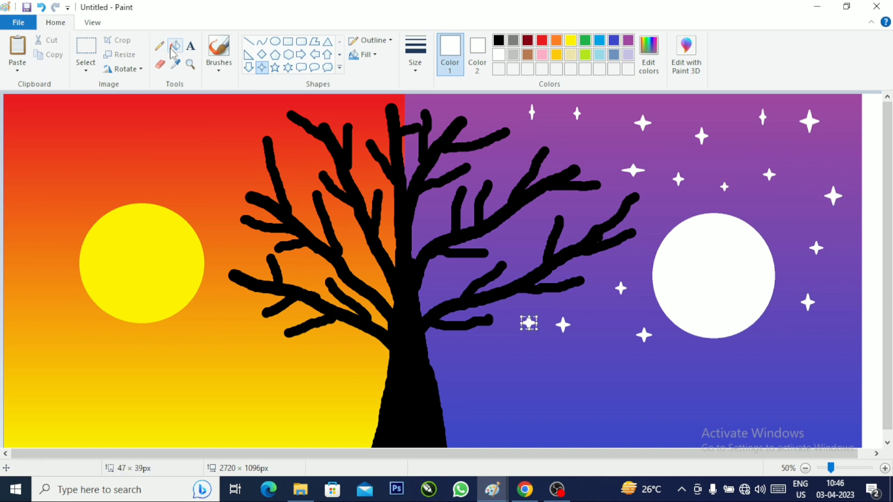
Step: Paint small black V-shaped birds across the red-orange sky around the sun with the Brush, redoing the first one smaller
left_click(218, 52)
left_click(219, 71)
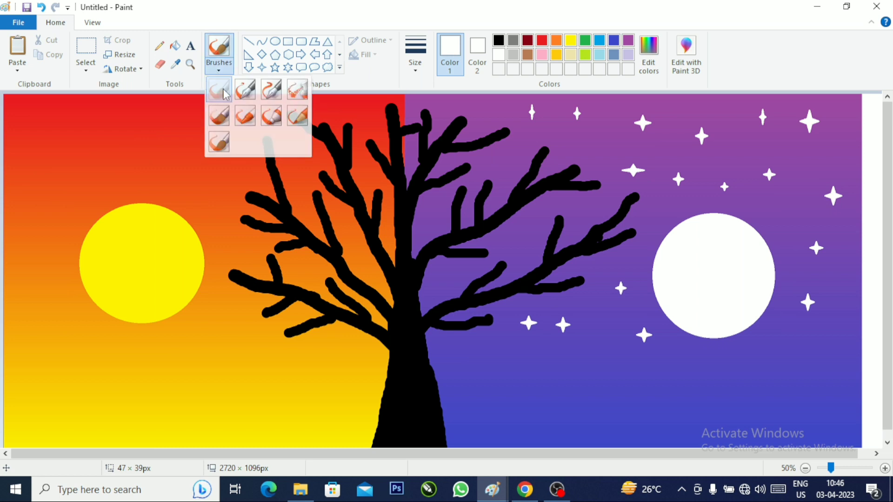
left_click(226, 93)
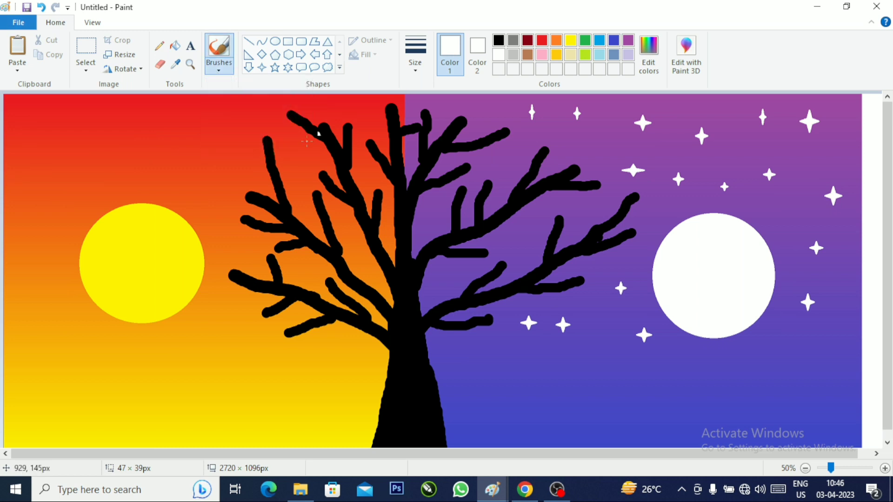
left_click(498, 41)
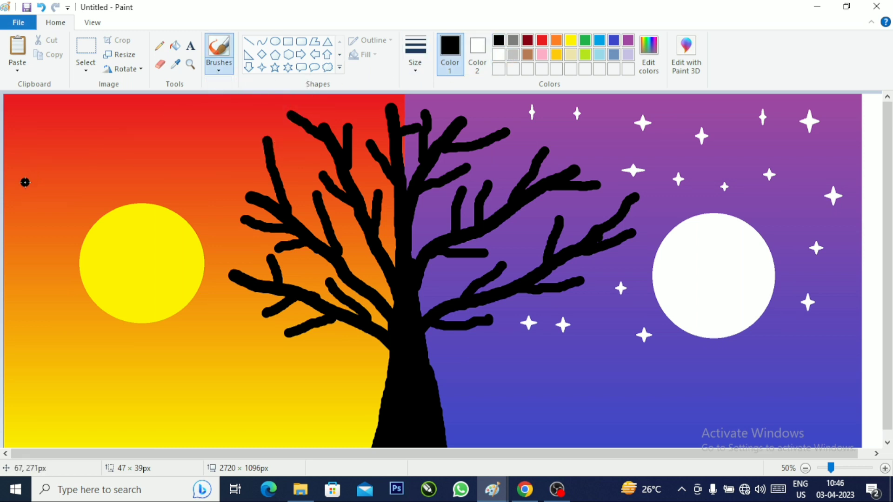
left_click_drag(21, 190, 34, 188)
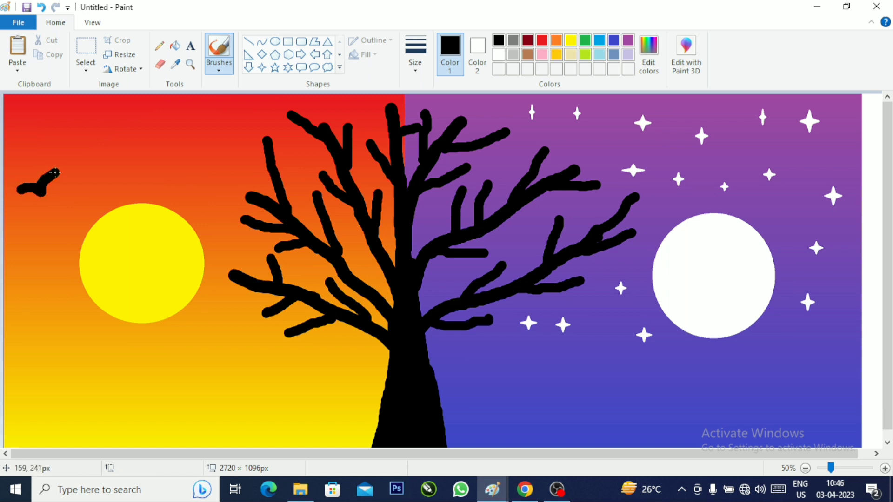
key("ctrl+z")
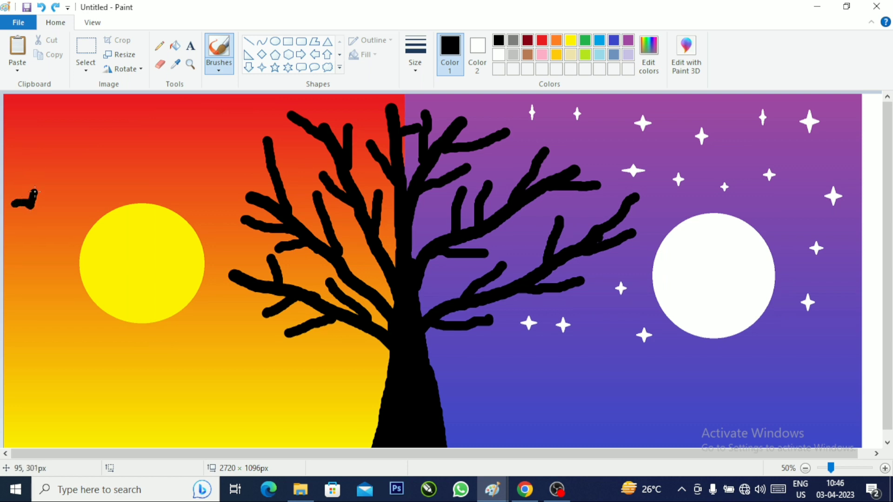
left_click_drag(76, 151, 104, 151)
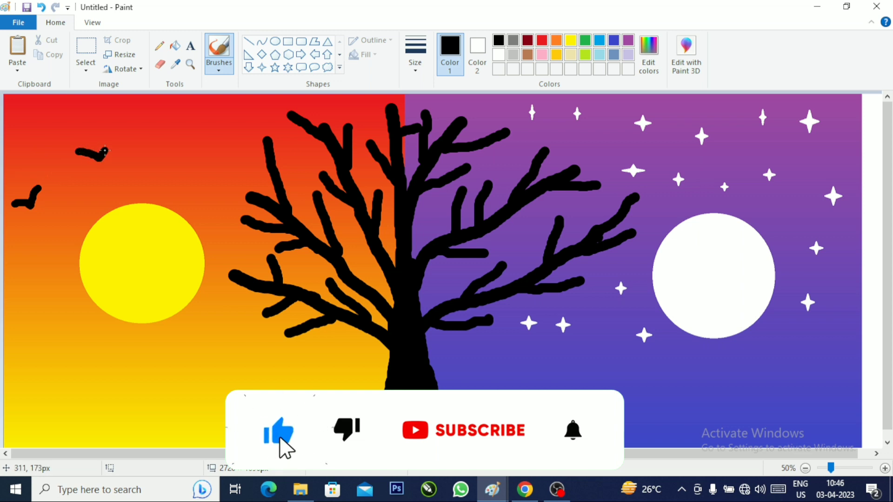
left_click_drag(9, 317, 37, 294)
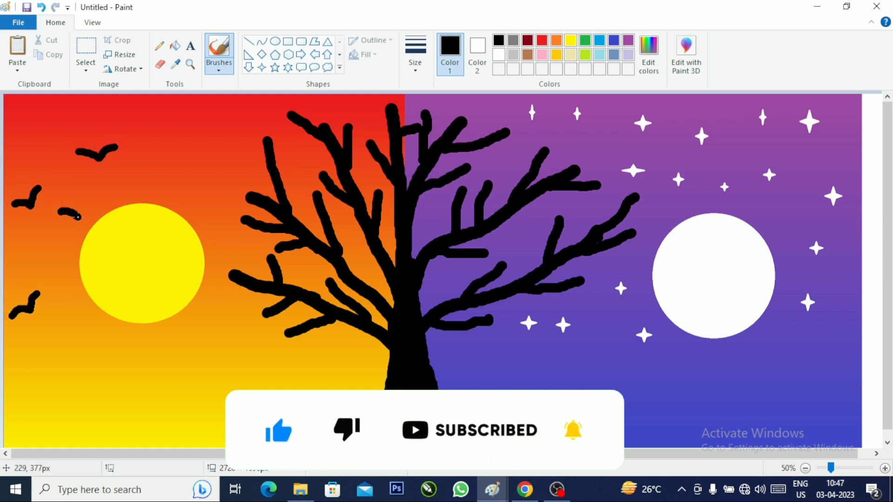
left_click_drag(78, 216, 87, 204)
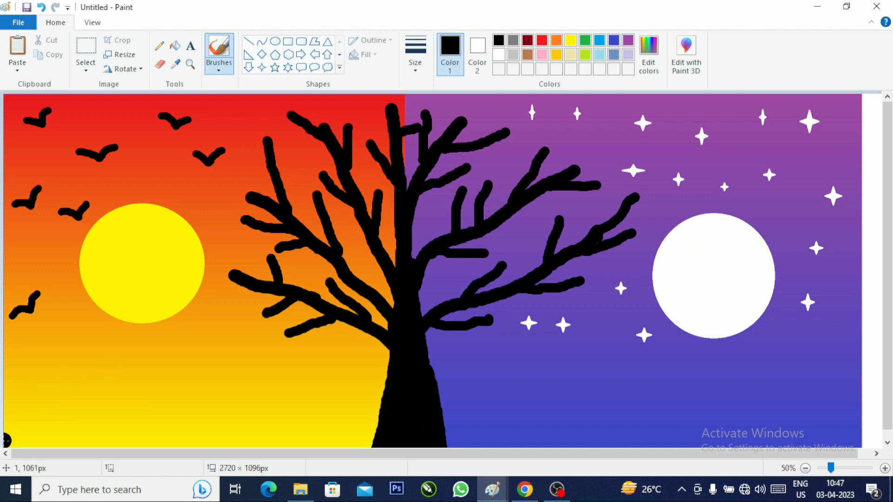
Step: Paint a thick black wavy hill outline across the full width of the canvas at the base of the tree
mouse_move(6, 442)
left_mouse_down()
mouse_move(87, 423)
mouse_move(213, 456)
mouse_move(166, 442)
mouse_move(335, 420)
mouse_move(410, 444)
mouse_move(560, 408)
mouse_move(674, 446)
mouse_move(672, 414)
mouse_move(738, 399)
mouse_move(837, 417)
mouse_move(864, 444)
left_mouse_up()
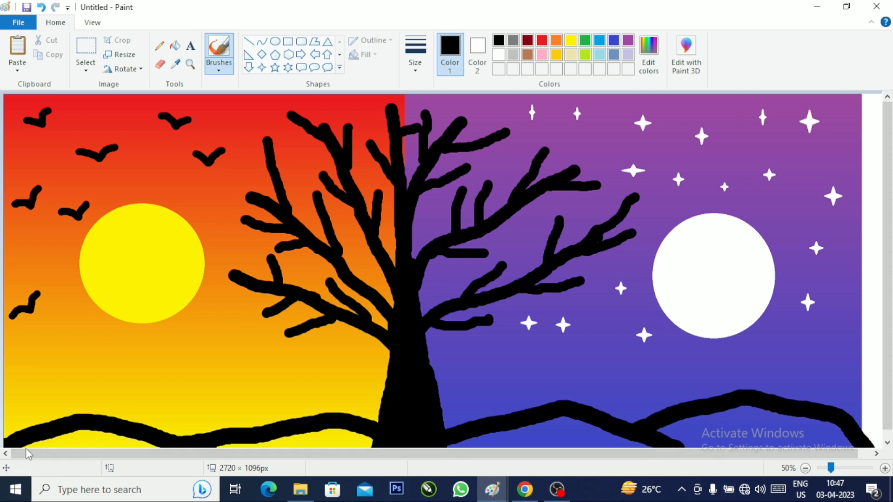
mouse_move(26, 451)
left_mouse_down()
mouse_move(64, 434)
mouse_move(135, 443)
mouse_move(77, 446)
left_mouse_up()
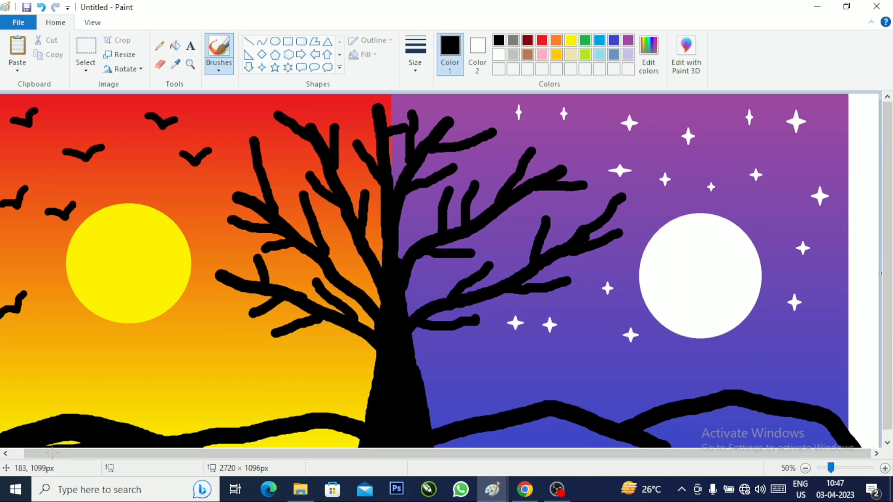
mouse_move(144, 447)
left_mouse_down()
mouse_move(349, 436)
mouse_move(302, 448)
left_mouse_up()
mouse_move(433, 443)
left_mouse_down()
mouse_move(502, 444)
mouse_move(552, 432)
mouse_move(532, 397)
mouse_move(527, 423)
left_mouse_up()
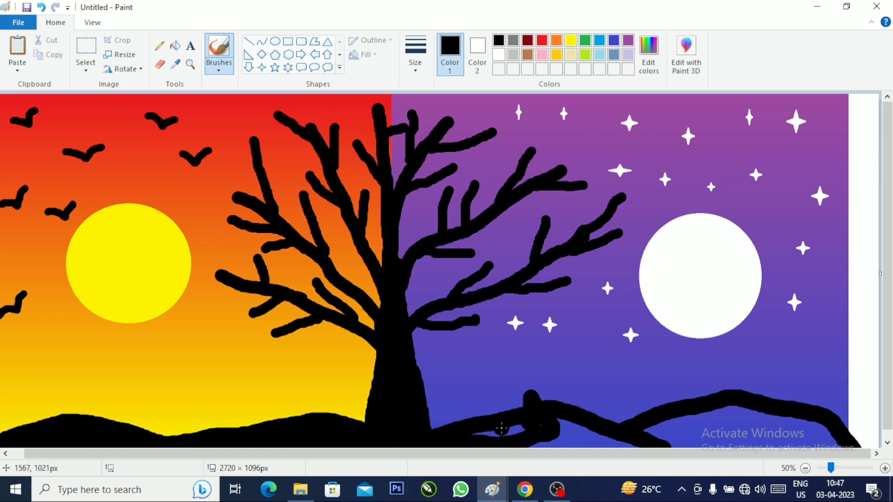
key("ctrl+z")
key("ctrl+z")
key("ctrl+z")
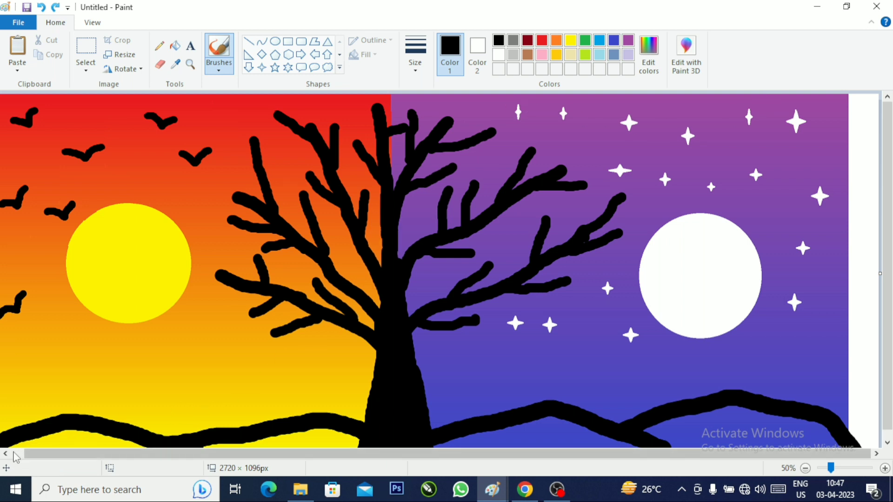
Step: Paint the area beneath the wavy hill outline solid black with the Brush across the full width of the canvas
mouse_move(18, 446)
left_mouse_down()
mouse_move(82, 436)
mouse_move(144, 444)
mouse_move(52, 448)
mouse_move(212, 448)
mouse_move(341, 436)
left_mouse_up()
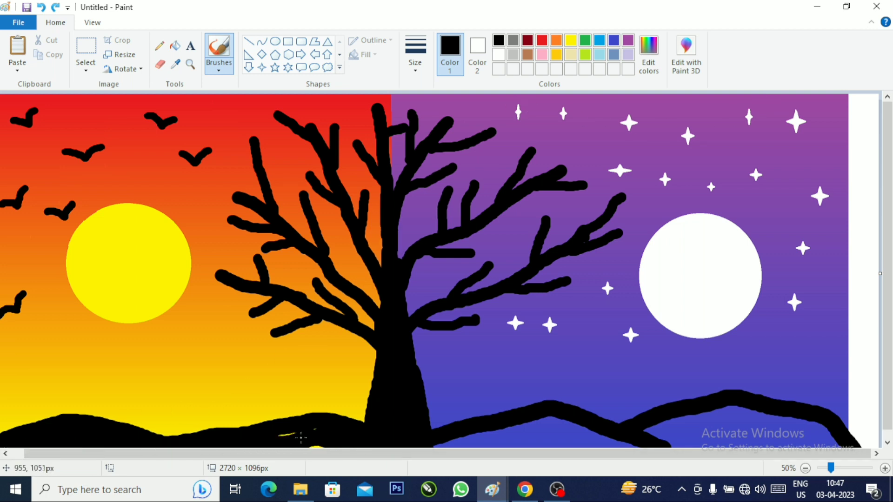
mouse_move(408, 444)
left_mouse_down()
mouse_move(569, 425)
mouse_move(543, 423)
mouse_move(508, 433)
mouse_move(614, 438)
mouse_move(540, 447)
left_mouse_up()
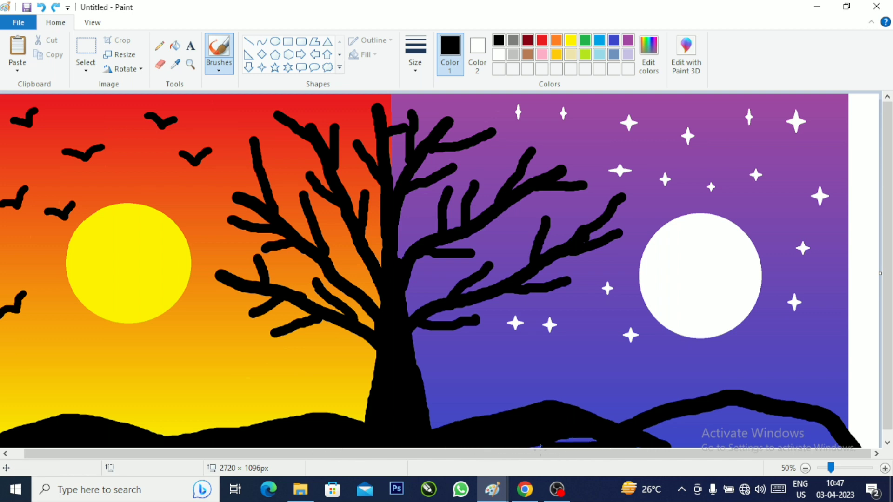
mouse_move(620, 442)
left_mouse_down()
mouse_move(736, 410)
mouse_move(770, 411)
mouse_move(839, 440)
mouse_move(712, 429)
mouse_move(643, 445)
mouse_move(729, 418)
mouse_move(774, 416)
mouse_move(790, 443)
left_mouse_up()
mouse_move(746, 415)
left_mouse_down()
mouse_move(765, 419)
mouse_move(719, 445)
mouse_move(746, 428)
left_mouse_up()
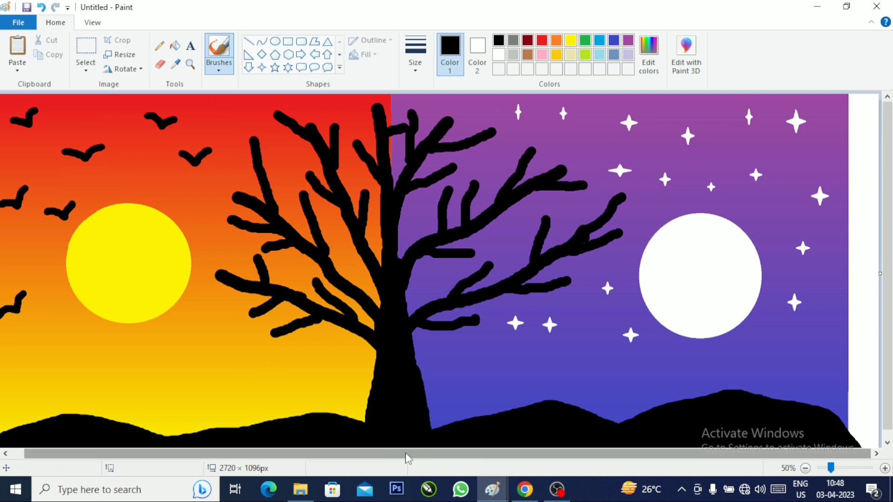
Step: Spray yellow speckles over the black hills on the sun side of the tree with the Airbrush
left_click_drag(459, 457, 268, 460)
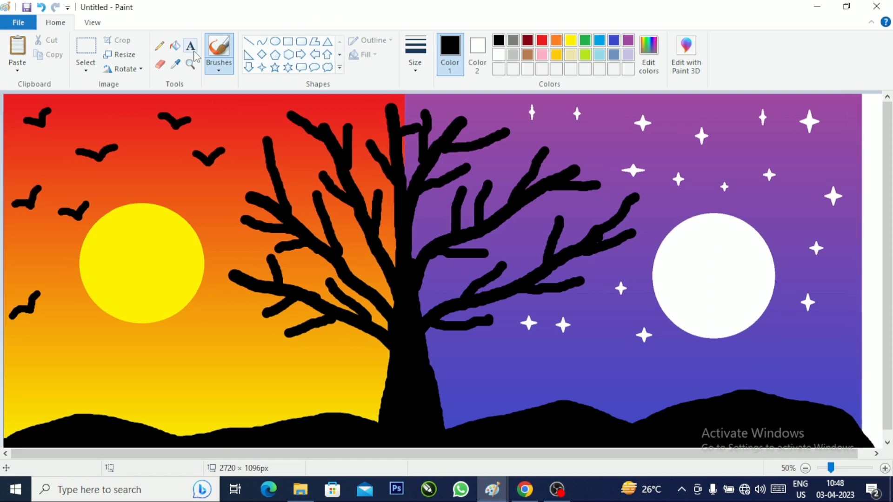
left_click(218, 67)
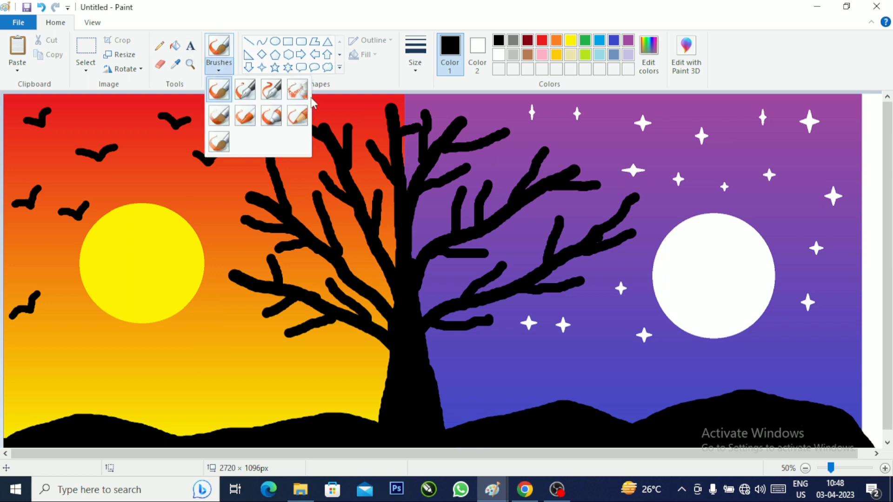
left_click(298, 90)
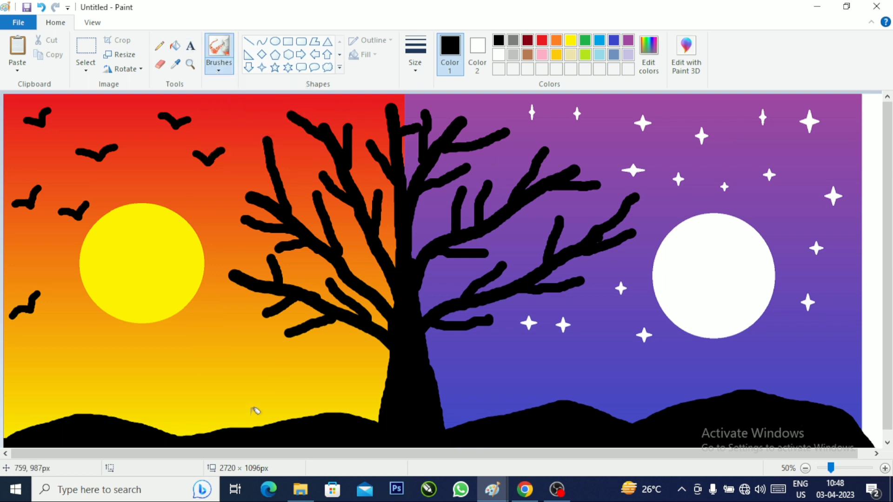
left_click(571, 41)
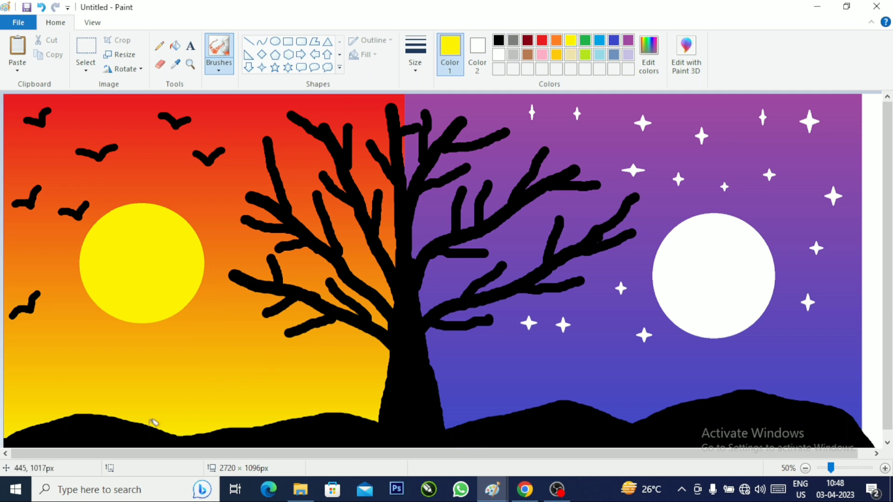
mouse_move(77, 436)
left_mouse_down()
mouse_move(122, 439)
mouse_move(161, 427)
mouse_move(47, 415)
mouse_move(109, 427)
mouse_move(314, 435)
mouse_move(372, 415)
mouse_move(349, 407)
mouse_move(109, 414)
mouse_move(80, 437)
mouse_move(184, 455)
mouse_move(304, 453)
mouse_move(362, 442)
mouse_move(367, 416)
left_mouse_up()
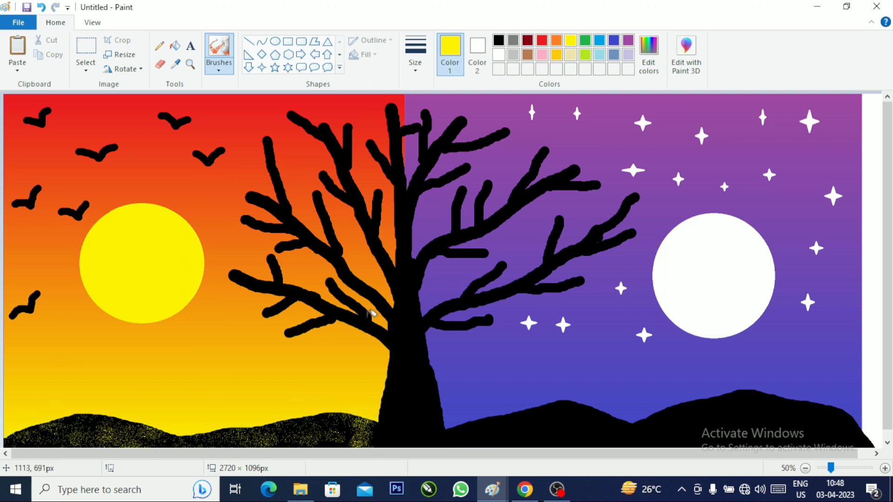
Step: Spray white speckles over the black hills on the moon side and as misty streaks across the lower night sky
left_click(499, 54)
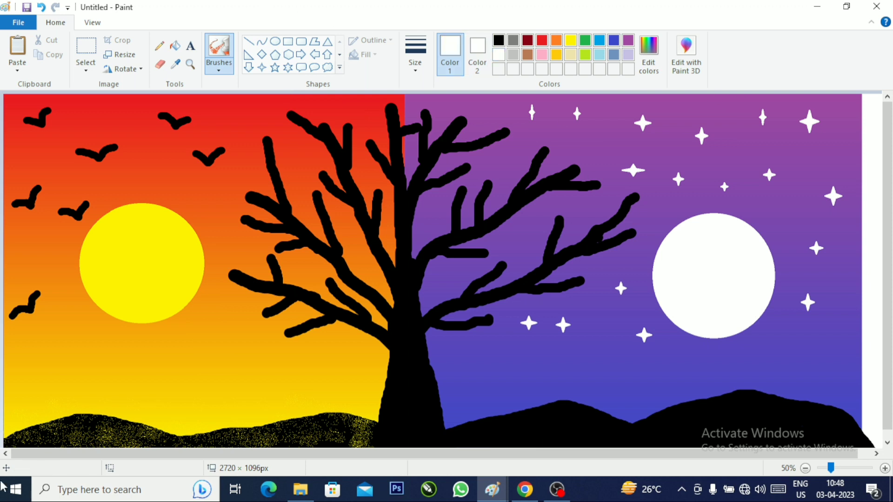
mouse_move(512, 423)
left_mouse_down()
mouse_move(634, 401)
mouse_move(797, 412)
mouse_move(577, 455)
mouse_move(730, 459)
mouse_move(497, 416)
mouse_move(735, 408)
mouse_move(491, 444)
mouse_move(793, 426)
mouse_move(800, 396)
mouse_move(729, 437)
mouse_move(460, 413)
mouse_move(504, 439)
left_mouse_up()
key("ctrl+z")
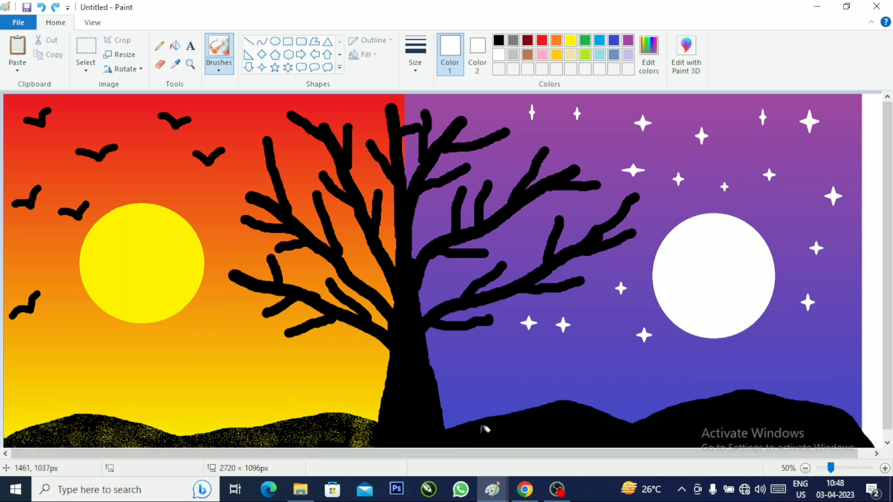
key("ctrl+y")
mouse_move(833, 395)
left_mouse_down()
mouse_move(680, 441)
mouse_move(485, 424)
mouse_move(647, 400)
mouse_move(506, 449)
mouse_move(625, 436)
mouse_move(659, 417)
mouse_move(851, 432)
mouse_move(535, 379)
mouse_move(455, 348)
mouse_move(800, 340)
left_mouse_up()
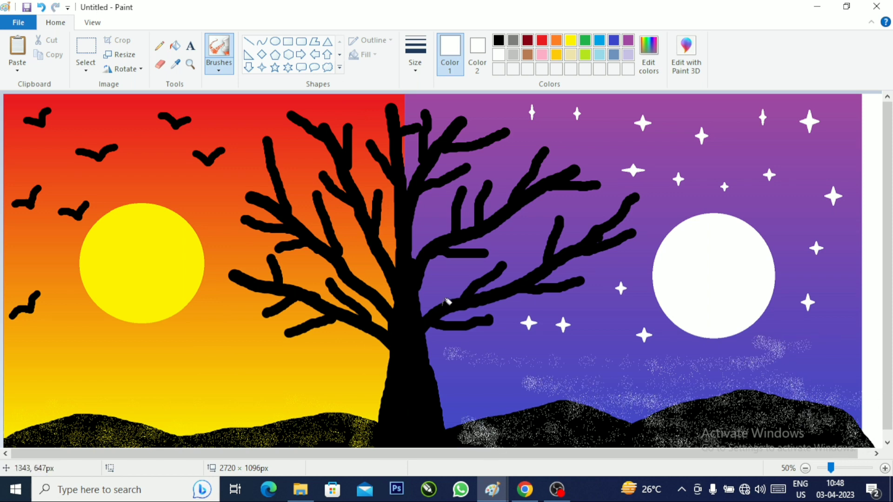